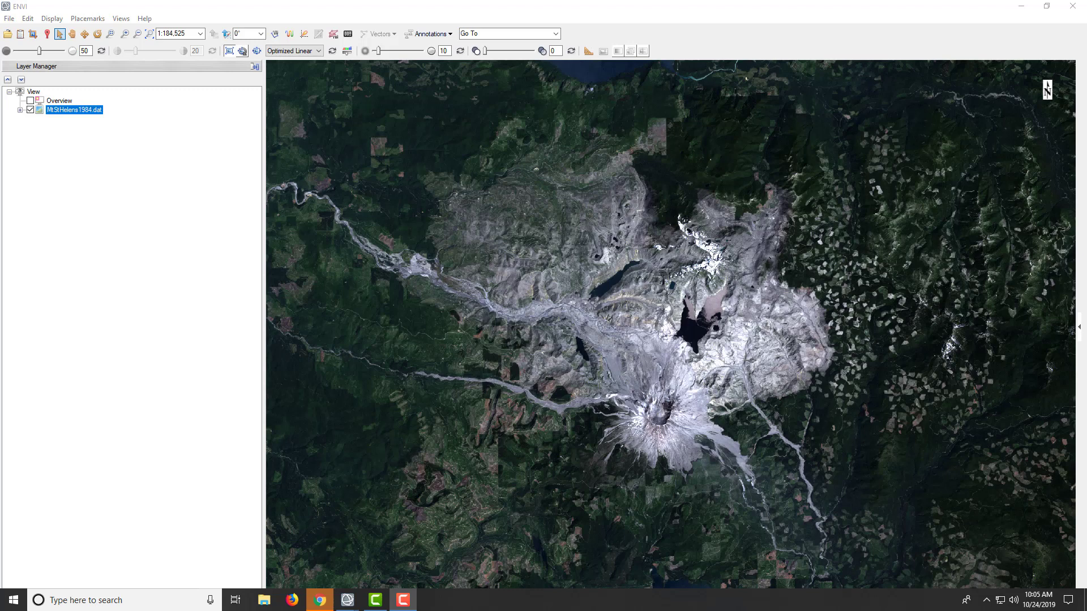
Step: Create a new region of interest on the MtStHelens1984.dat layer and name it Forest
right_click(89, 111)
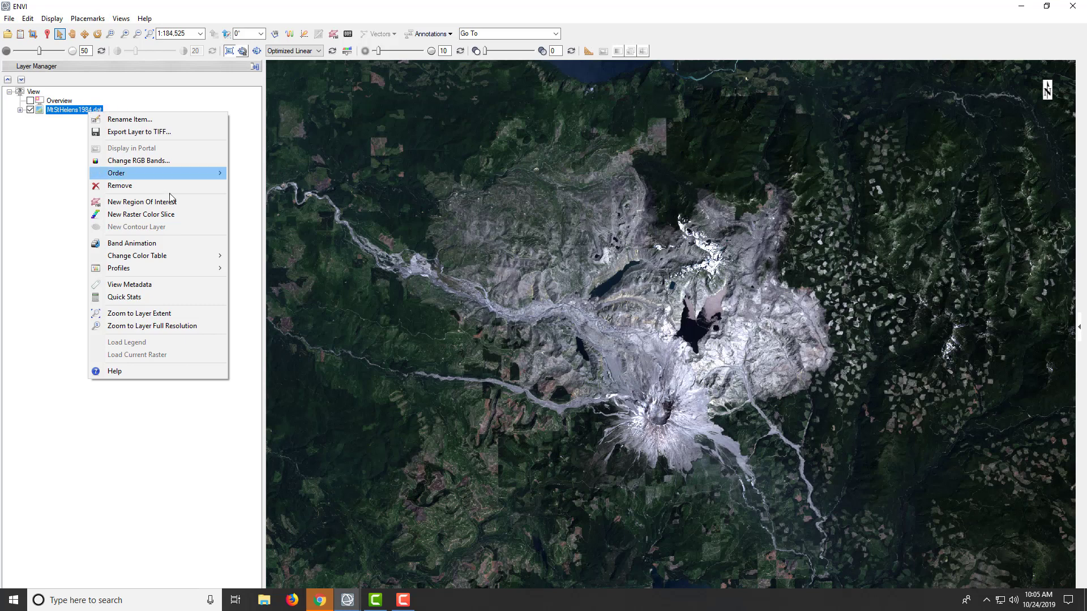
click(142, 202)
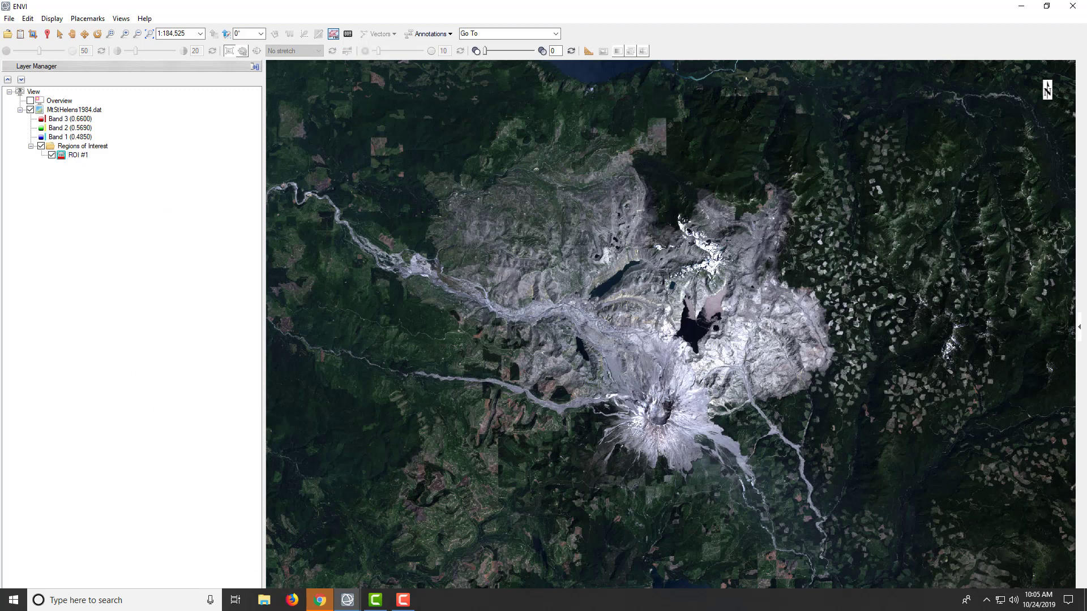
drag(621, 222, 630, 214)
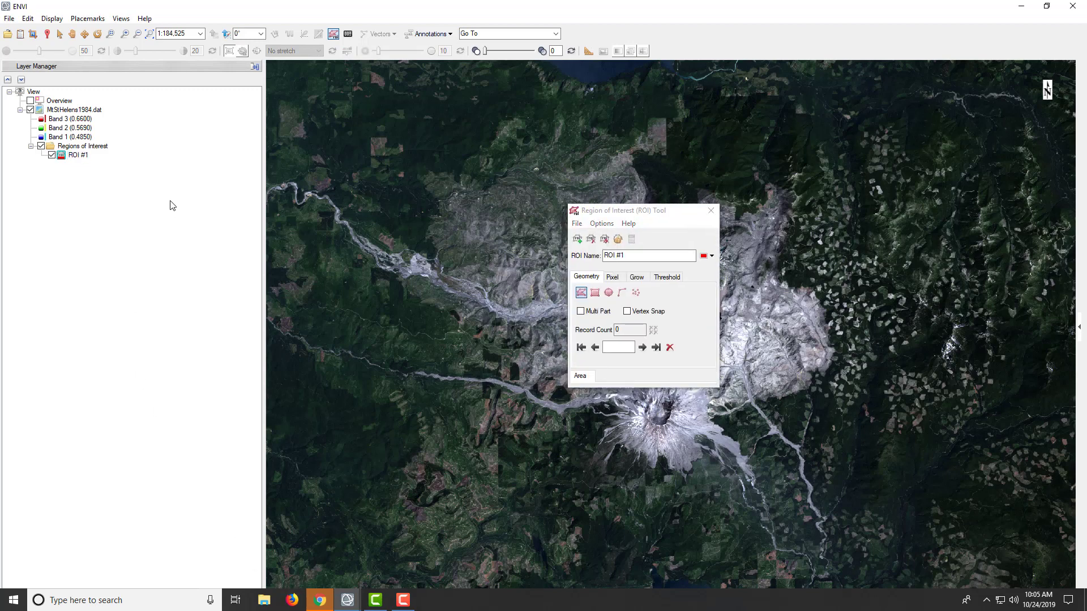
click(170, 201)
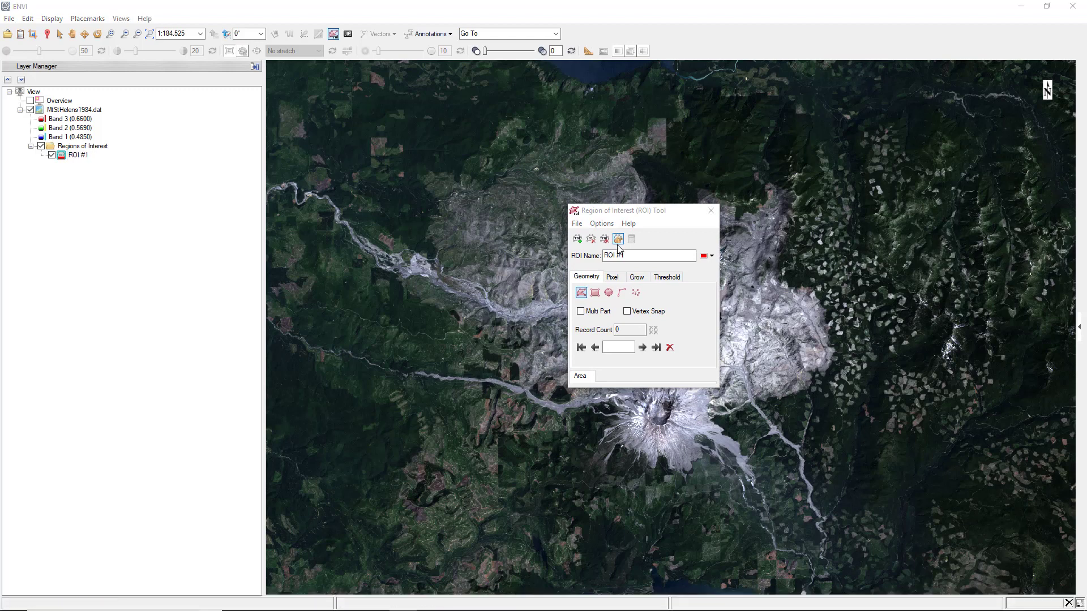
click(632, 255)
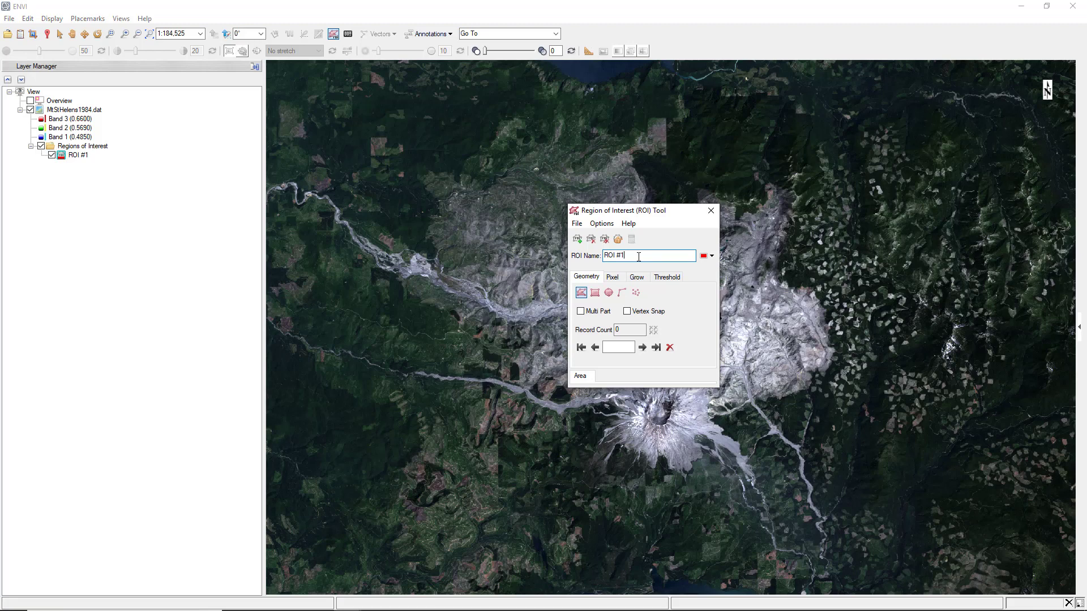
drag(627, 257, 603, 256)
text(Forest)
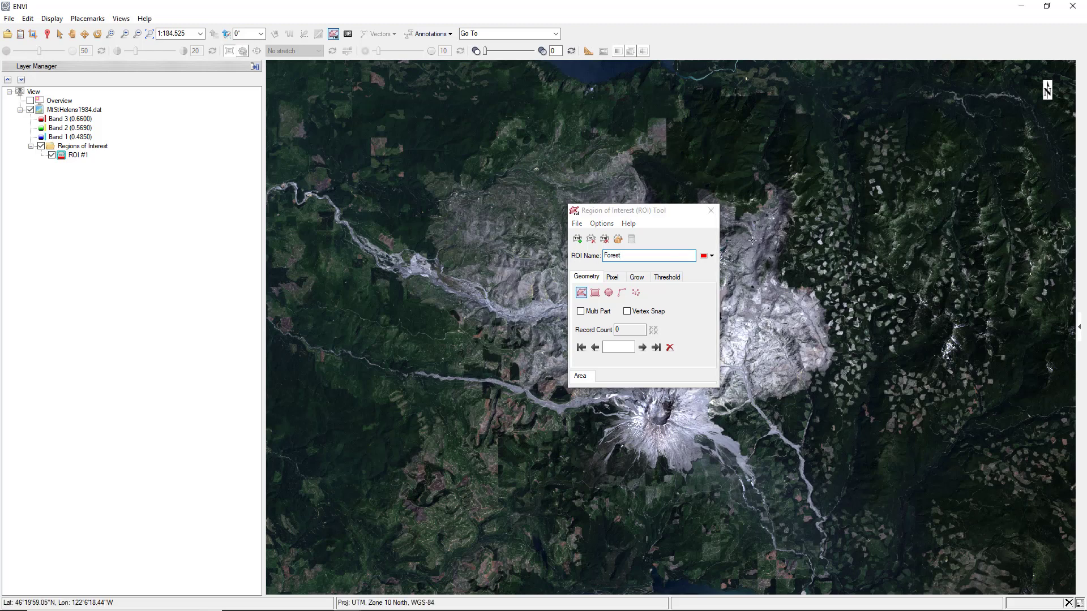
Step: Set the Forest region's colour to dark green and move the ROI Tool window off the image
click(711, 256)
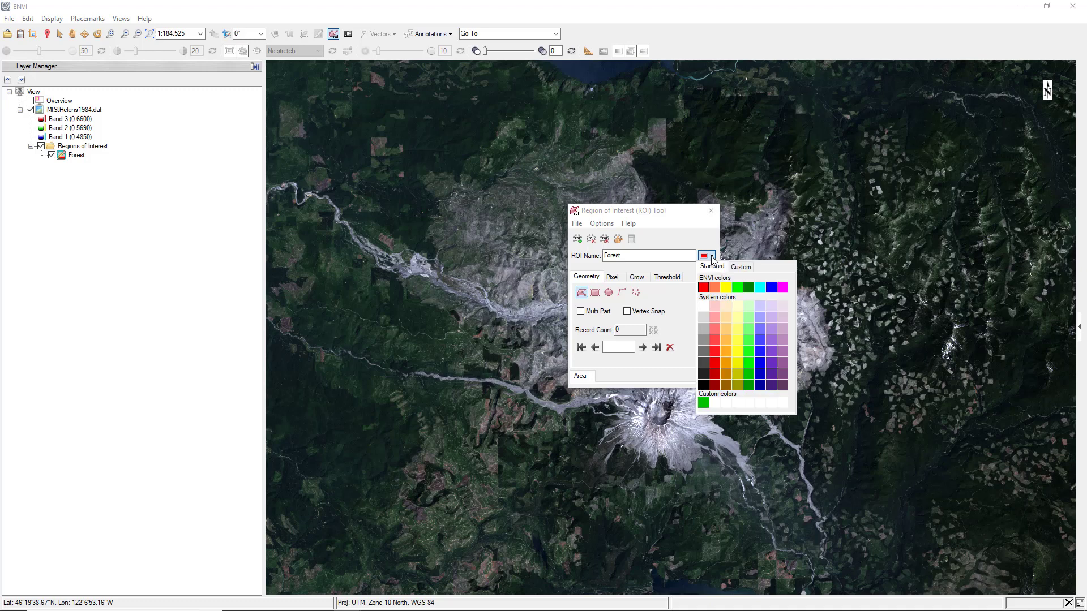
click(748, 287)
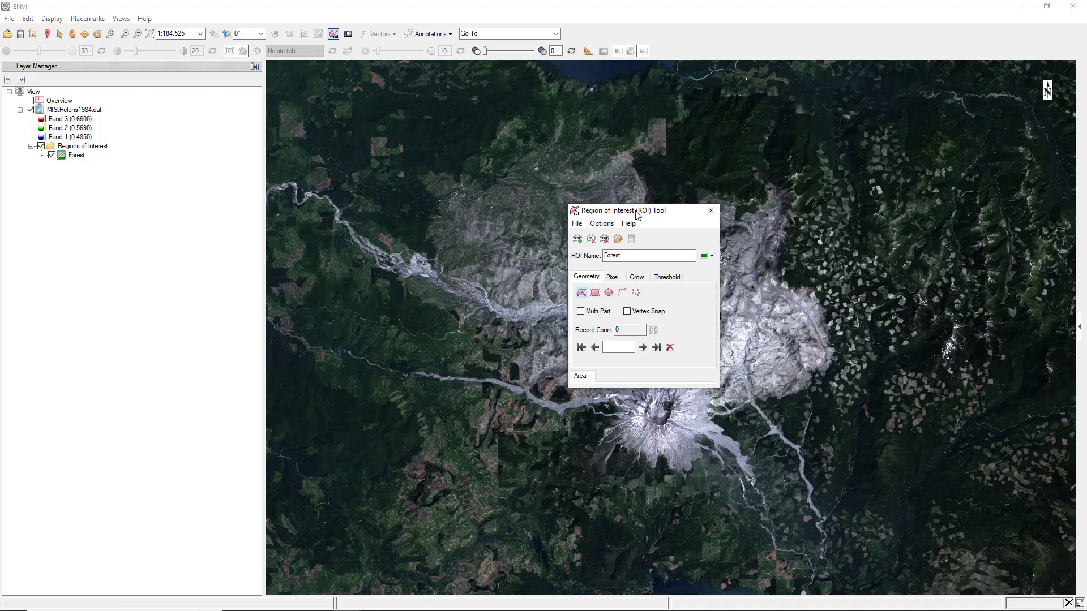
drag(644, 214, 171, 188)
Step: Draw a small four-sided Forest polygon in the dark woodland south of the ash-filled river, west of the volcano
scroll(607, 296, up, 5)
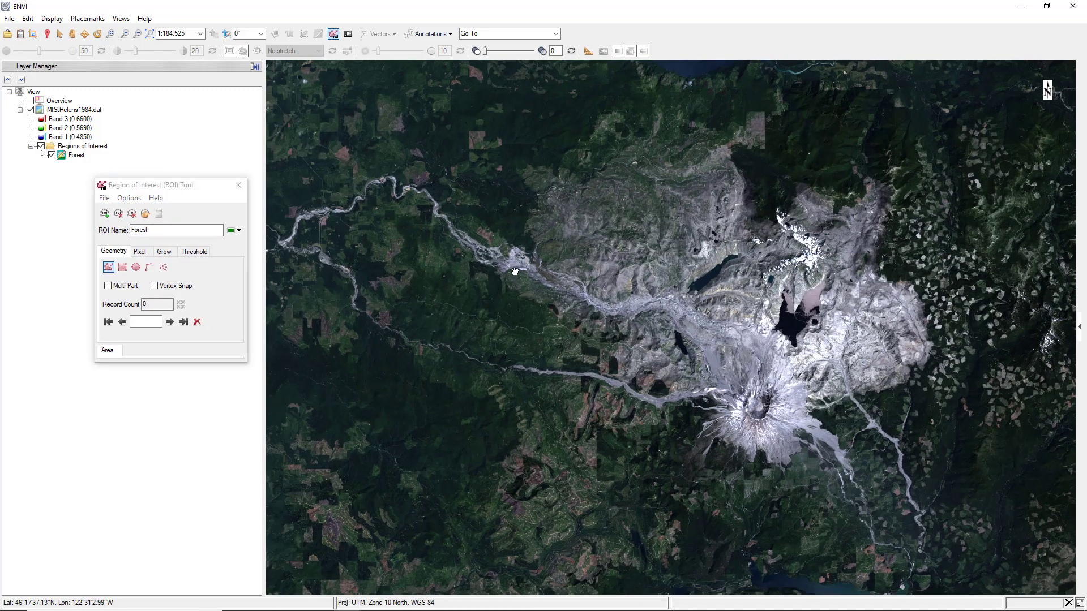
scroll(607, 296, up, 2)
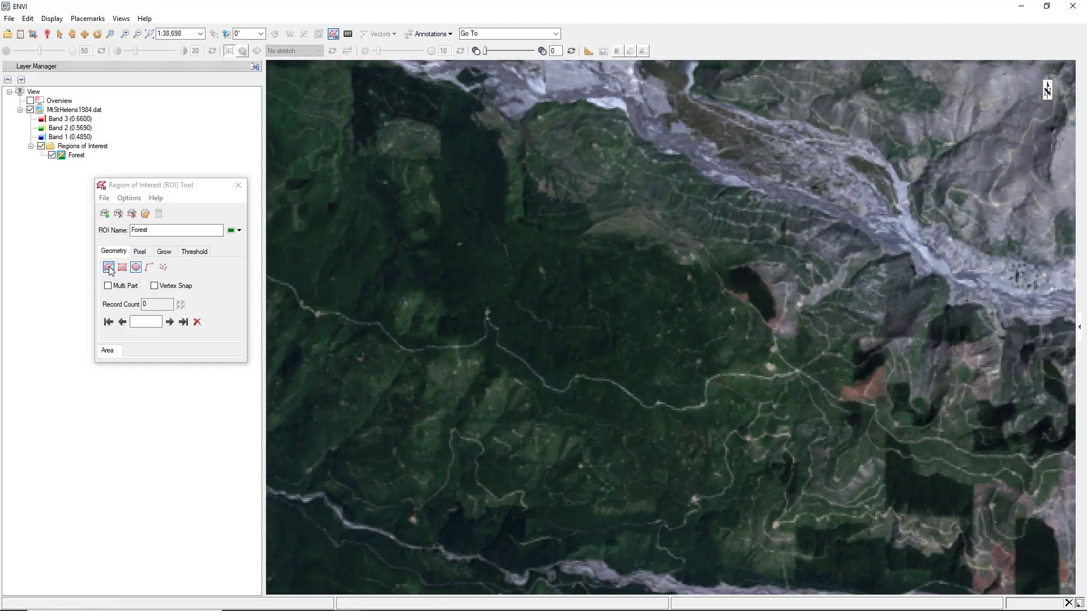
click(564, 252)
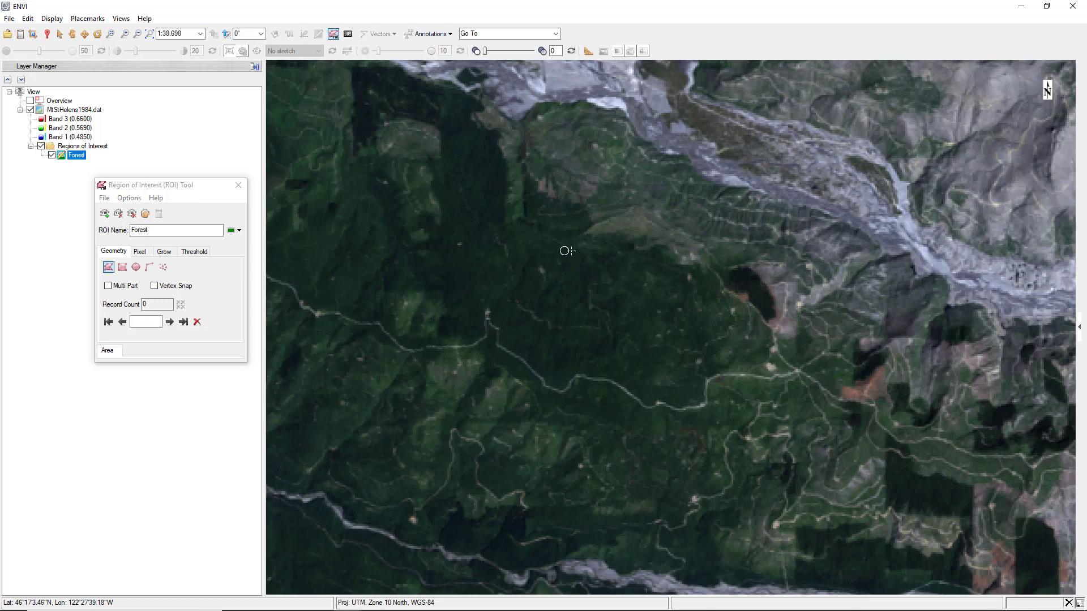
click(591, 256)
click(594, 276)
double_click(565, 250)
Step: Draw a second Forest polygon inside the dark rectangular tree block just north of the lower river, west of the volcano
scroll(466, 272, down, 2)
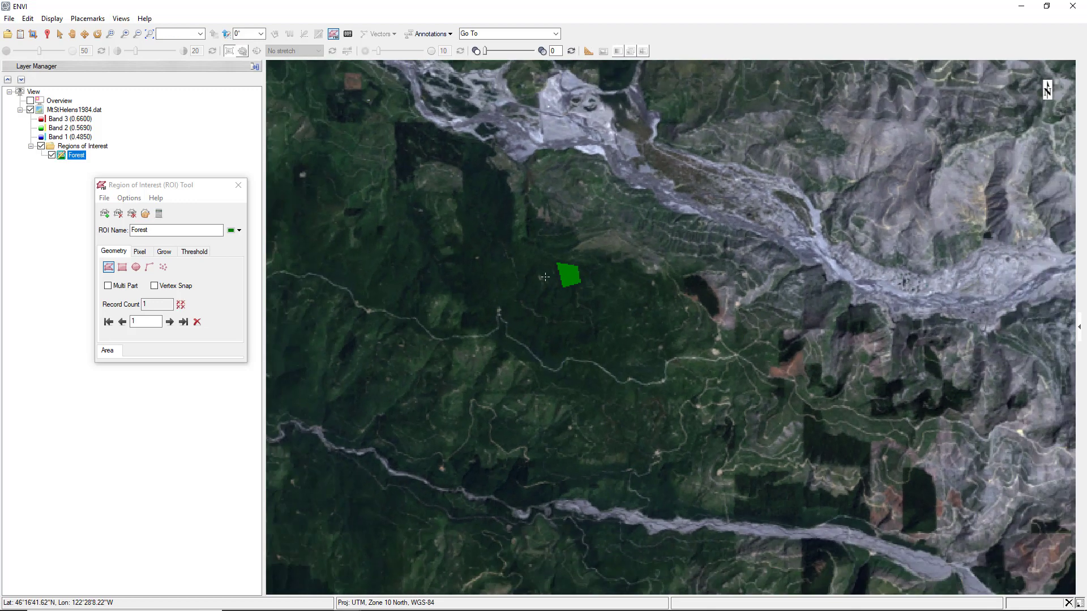
drag(627, 382, 470, 266)
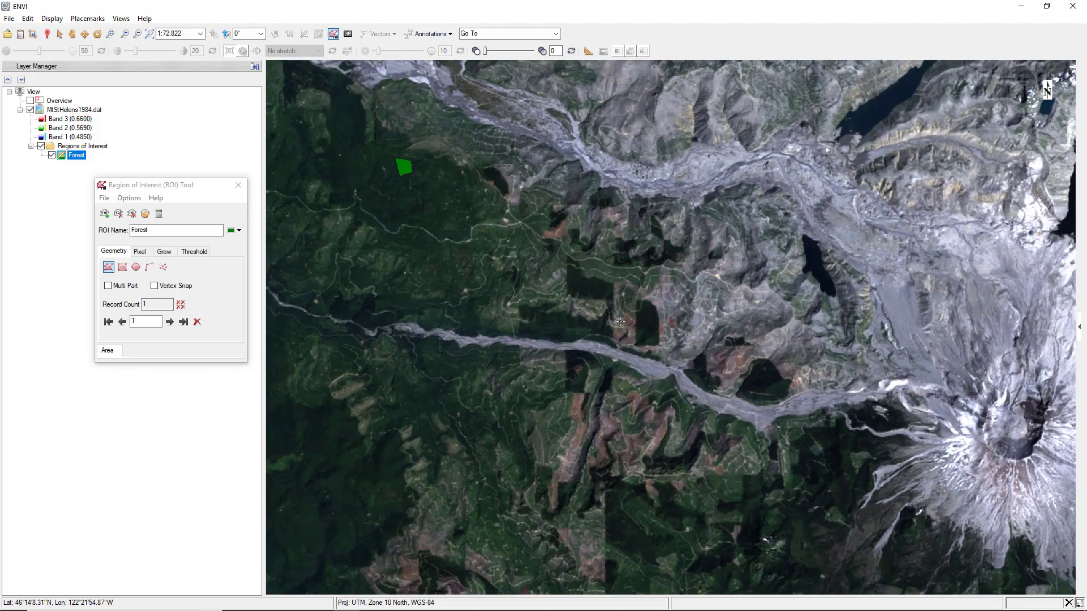
scroll(600, 296, up, 3)
click(665, 314)
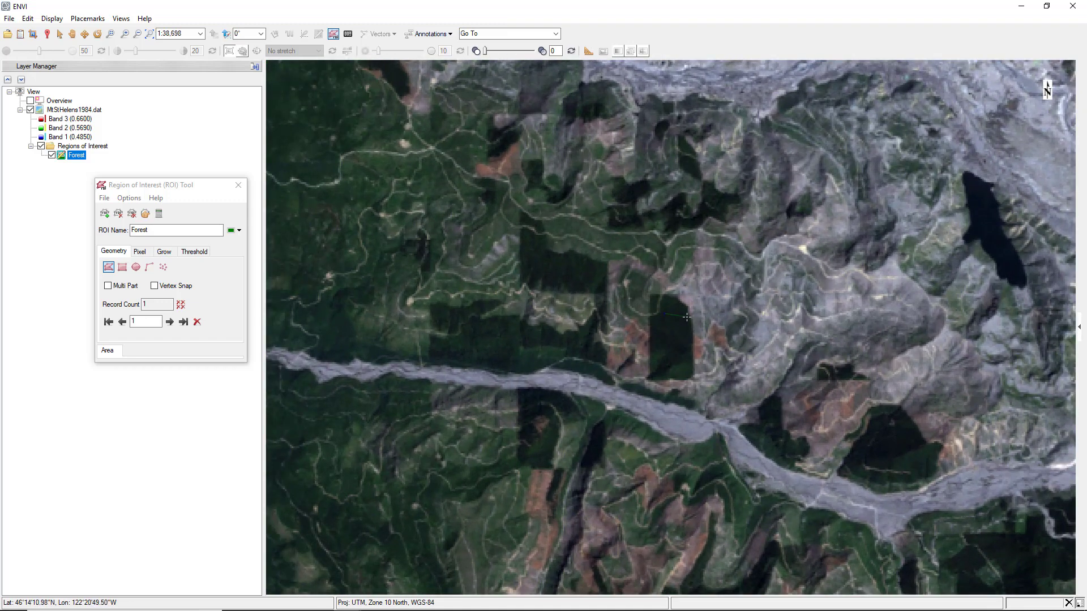
click(686, 318)
click(686, 351)
click(659, 344)
click(665, 315)
Step: Draw a third Forest polygon in the dark woodland east of the volcano, beyond the river channel
scroll(661, 314, down, 4)
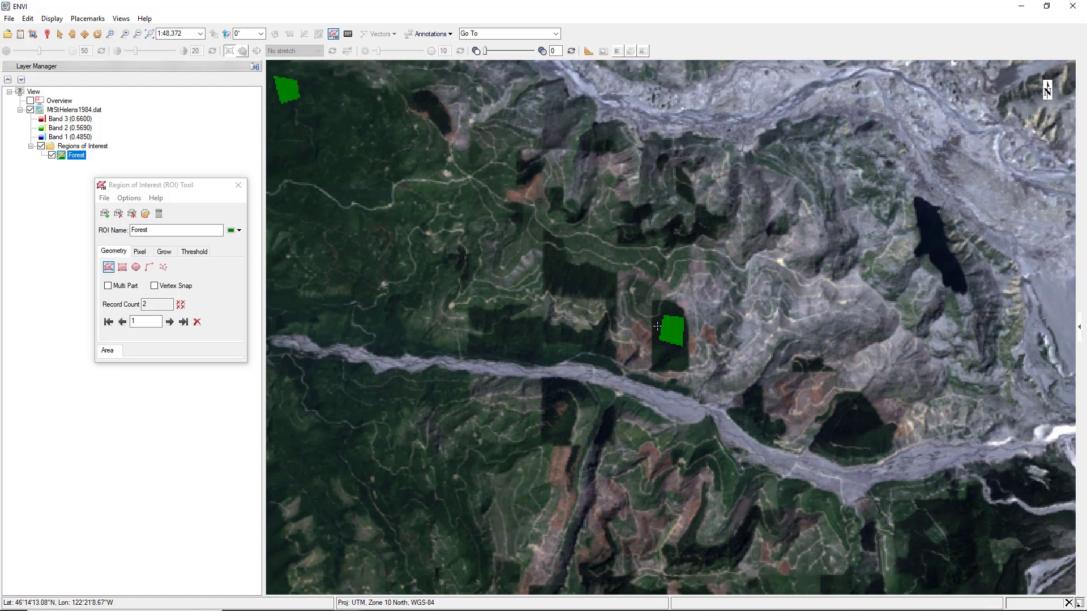
drag(681, 347, 328, 373)
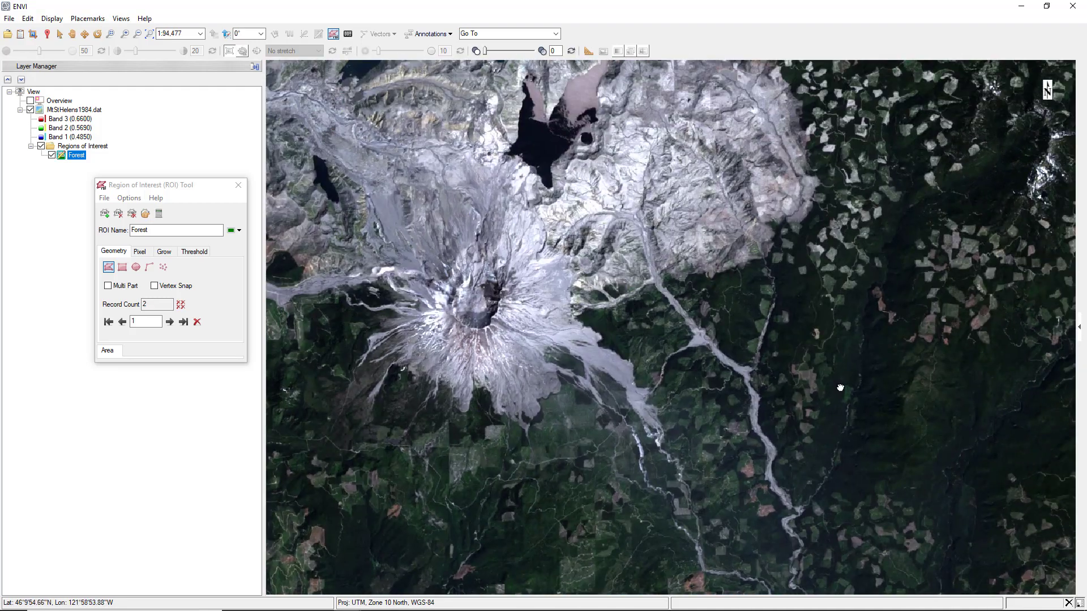
drag(840, 388, 736, 391)
scroll(781, 375, up, 2)
click(779, 378)
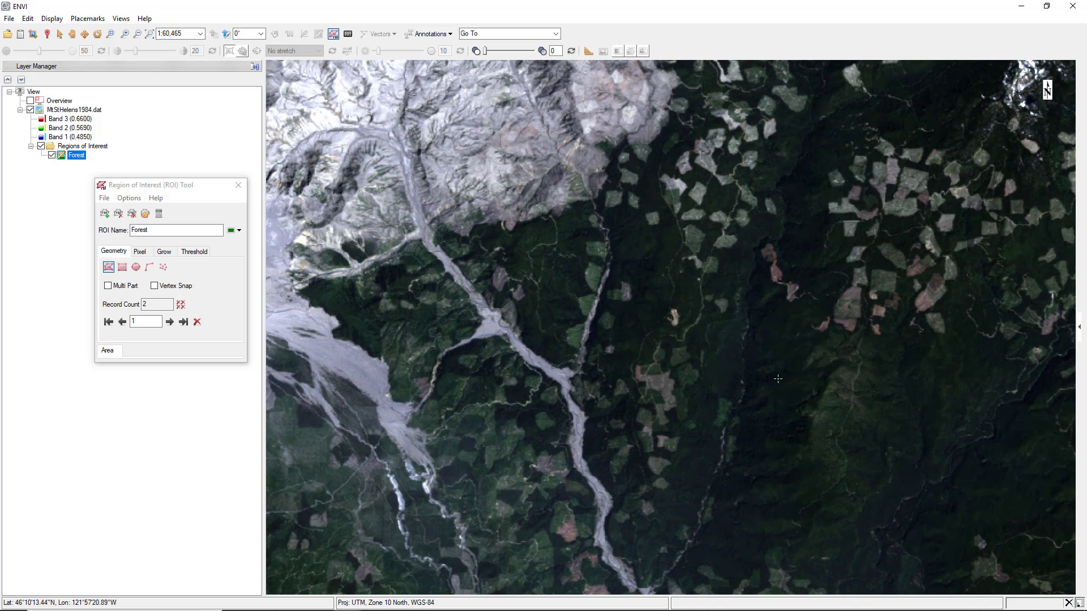
click(814, 372)
click(823, 369)
click(788, 391)
click(778, 379)
Step: Draw a fourth Forest polygon on the wooded ridge north-east of the blast zone
scroll(702, 492, down, 3)
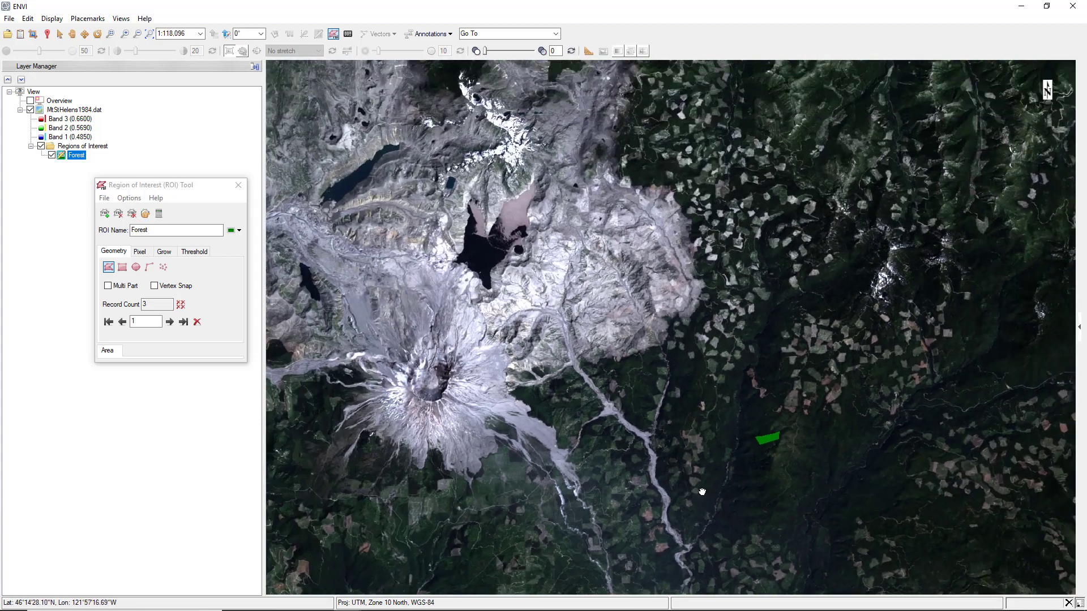
drag(764, 247, 702, 492)
scroll(617, 203, up, 5)
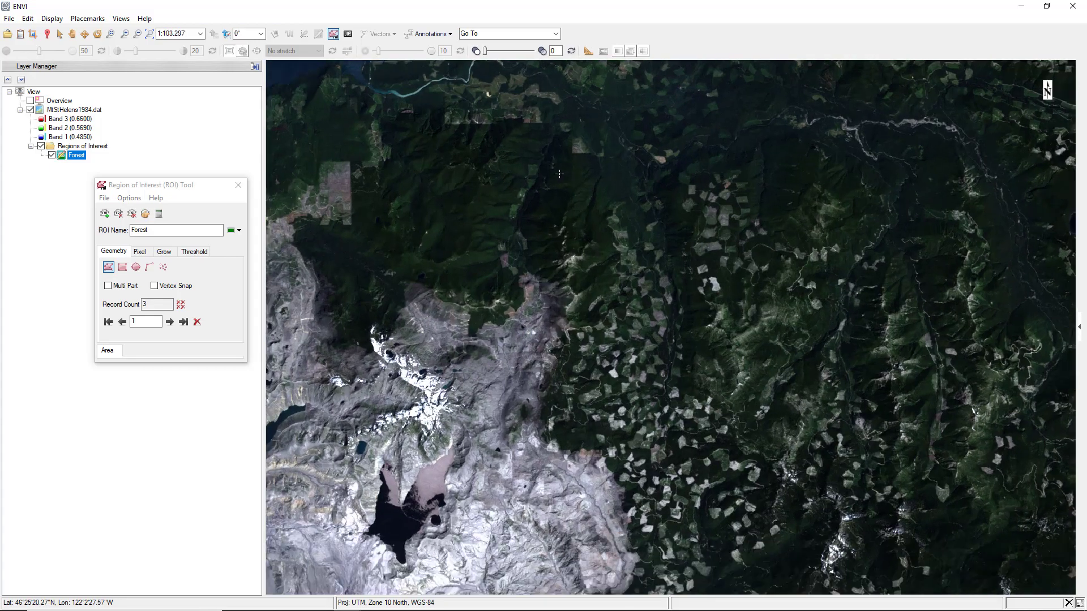
scroll(616, 203, up, 1)
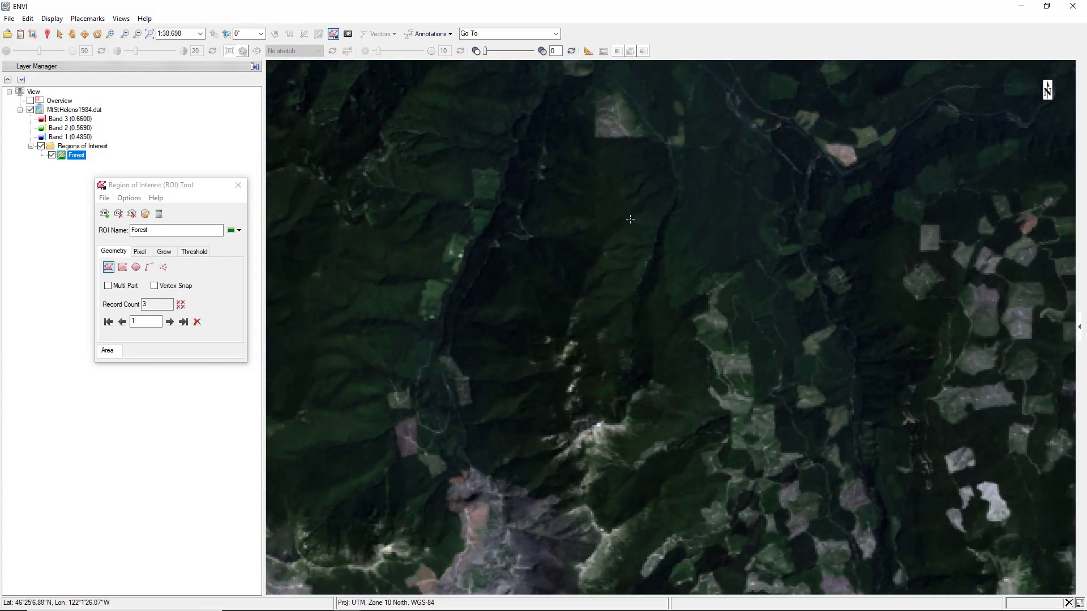
click(607, 256)
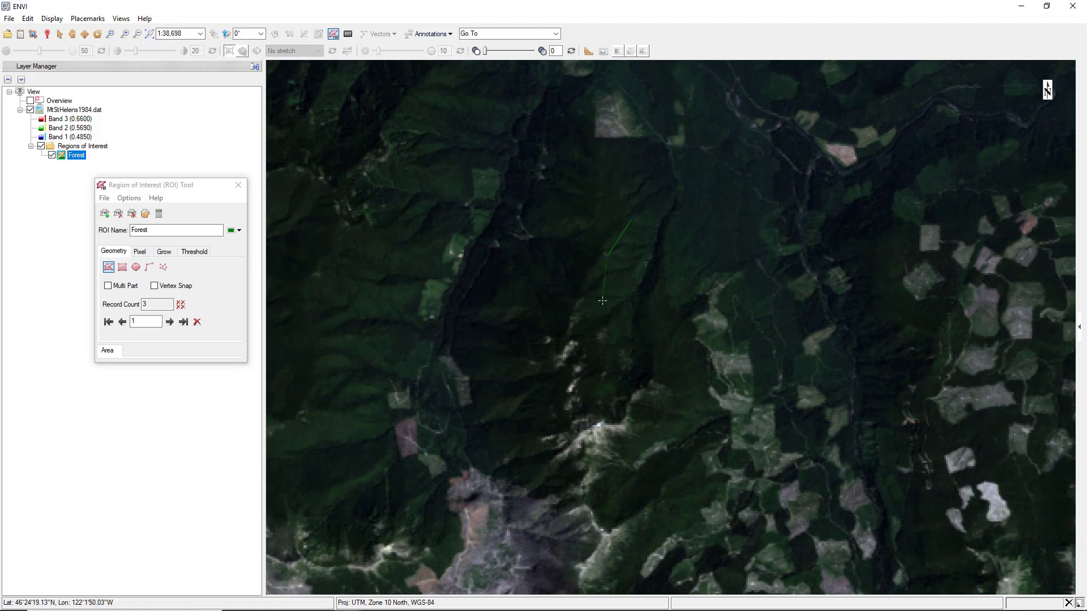
double_click(633, 220)
Step: Draw a fifth Forest polygon on the wooded slope west of the ridge polygon, across the dark valley
scroll(544, 290, down, 2)
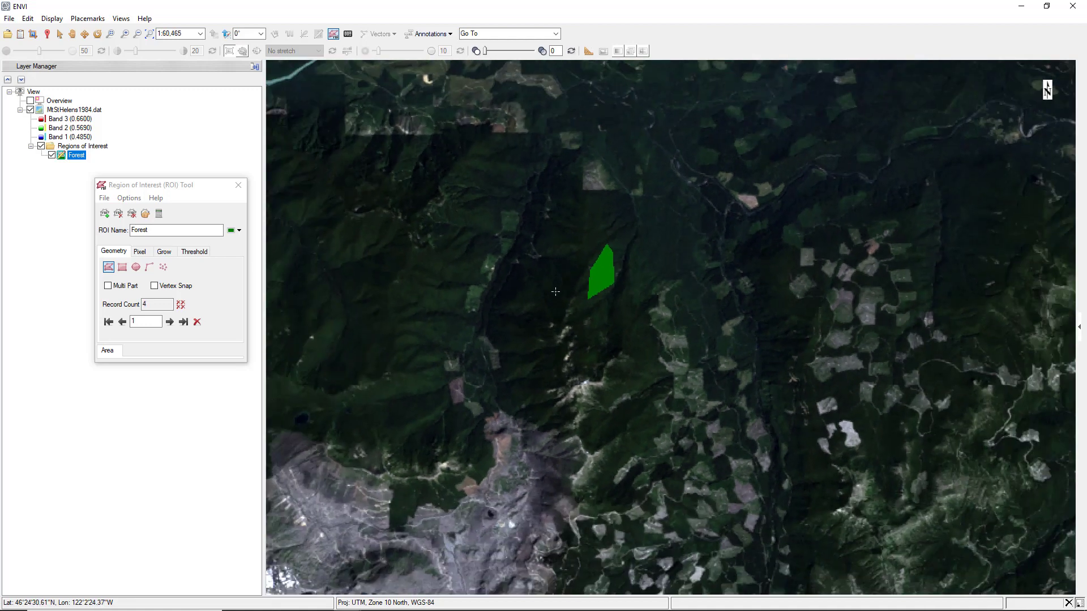
drag(558, 303, 720, 368)
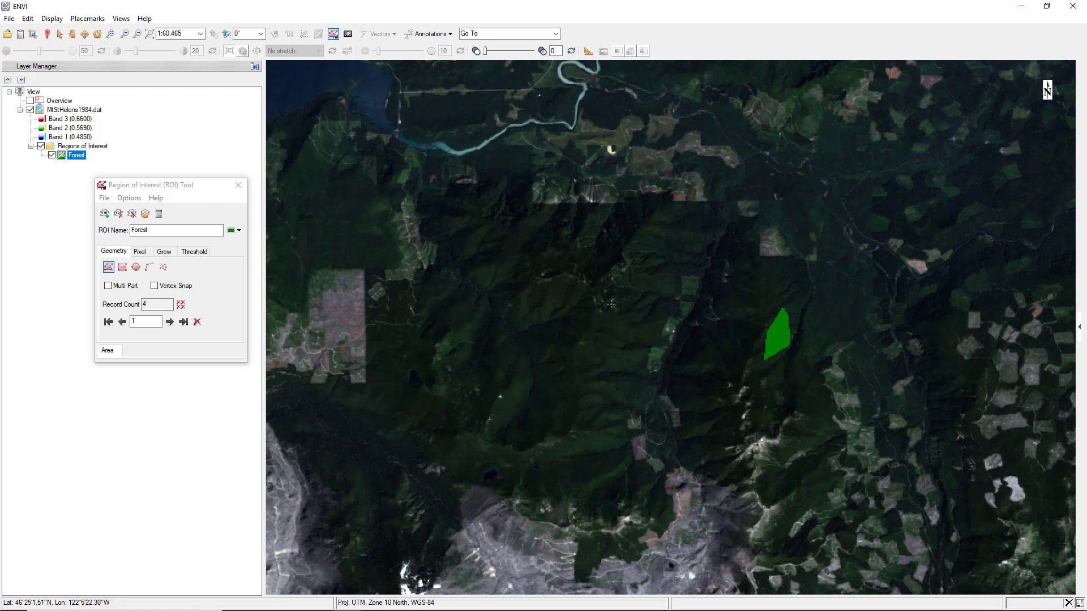
scroll(632, 305, up, 3)
click(649, 310)
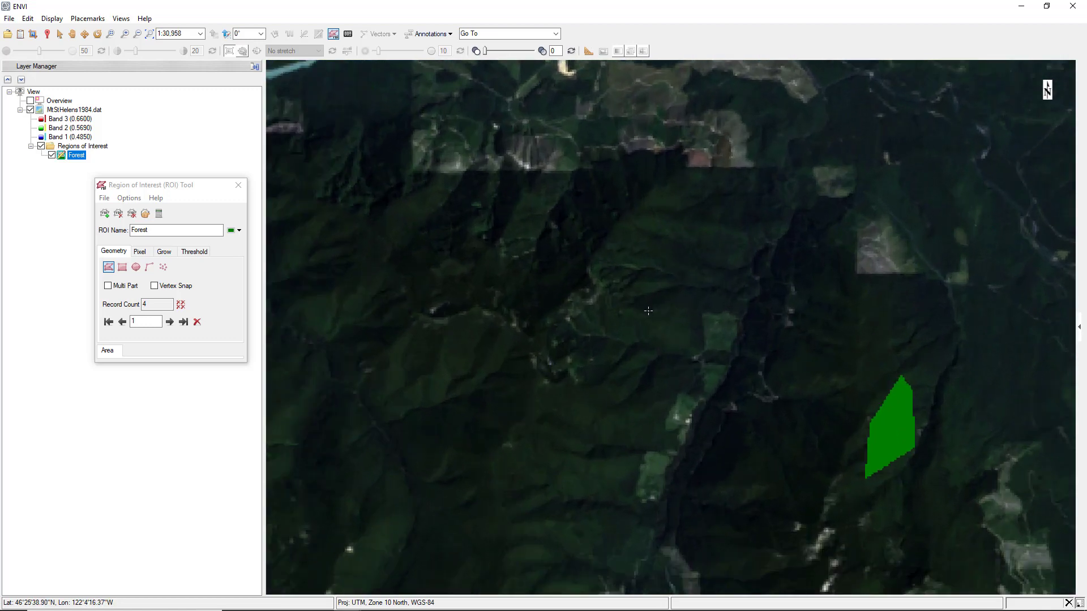
click(689, 294)
click(690, 340)
click(635, 333)
double_click(650, 308)
Step: Add another region of interest and name it Ash
scroll(549, 351, down, 3)
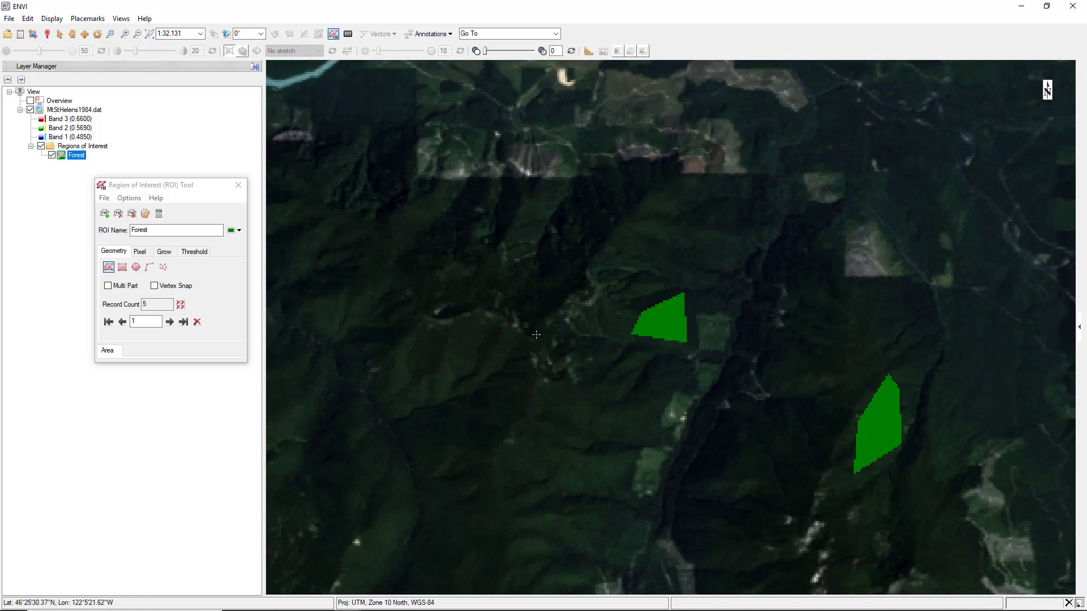
drag(143, 189, 429, 166)
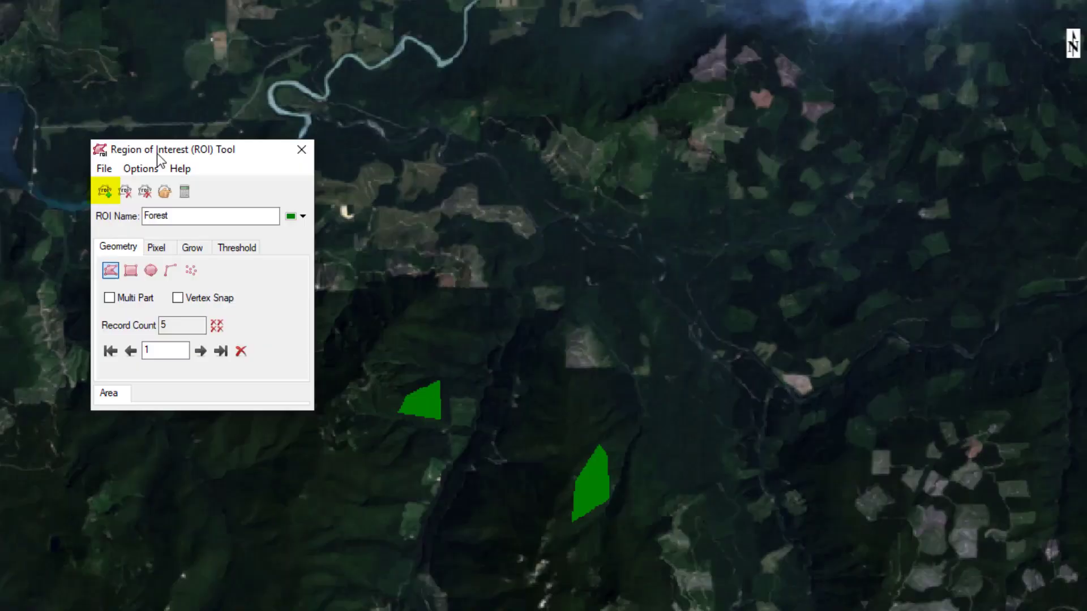
click(110, 192)
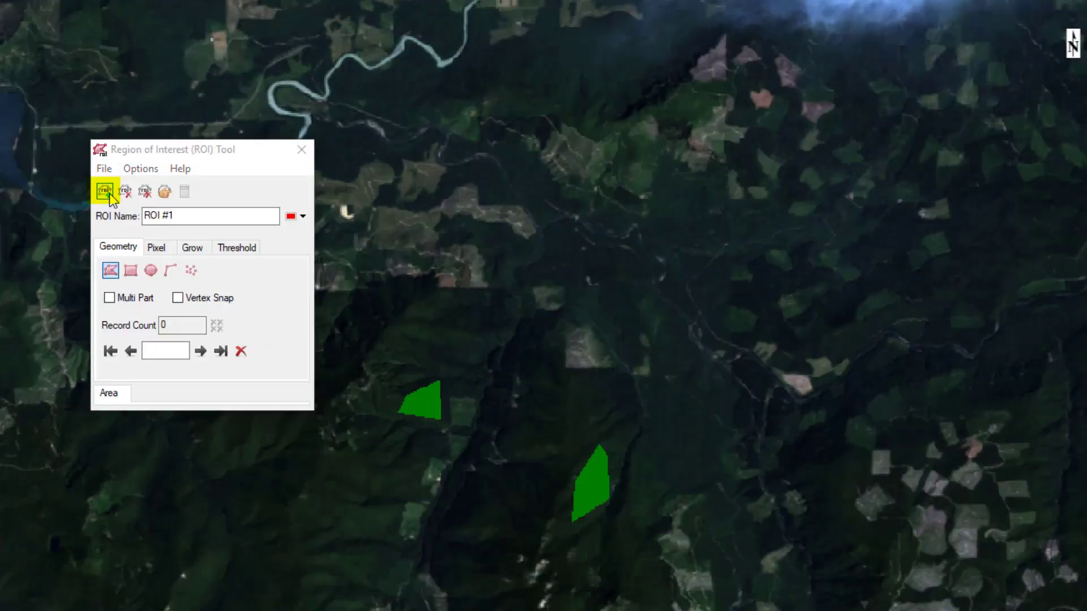
drag(224, 215, 139, 215)
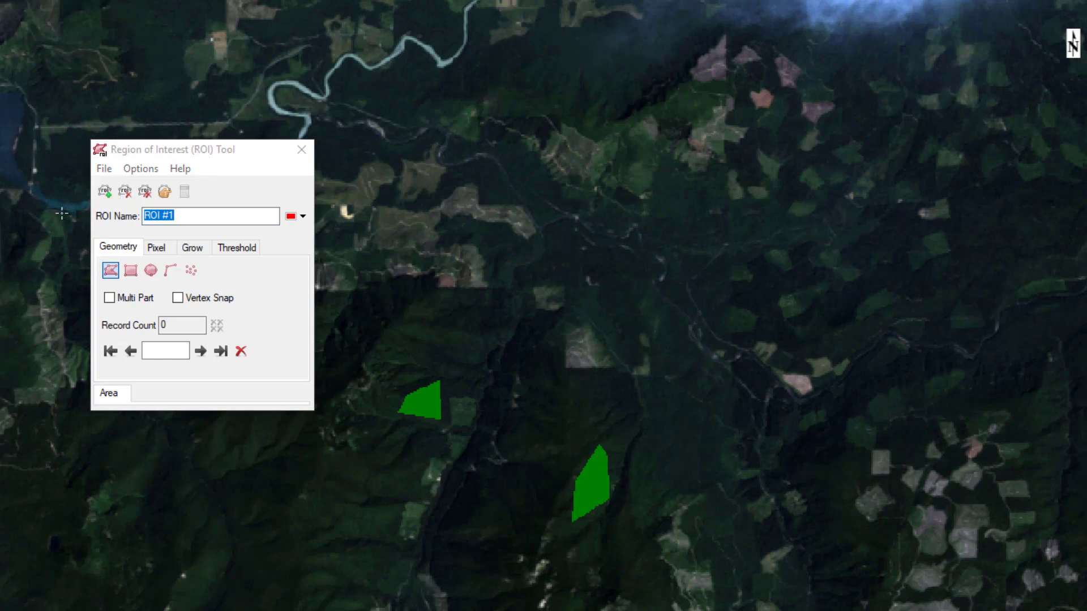
click(188, 213)
drag(188, 214, 108, 218)
key(BackSpace)
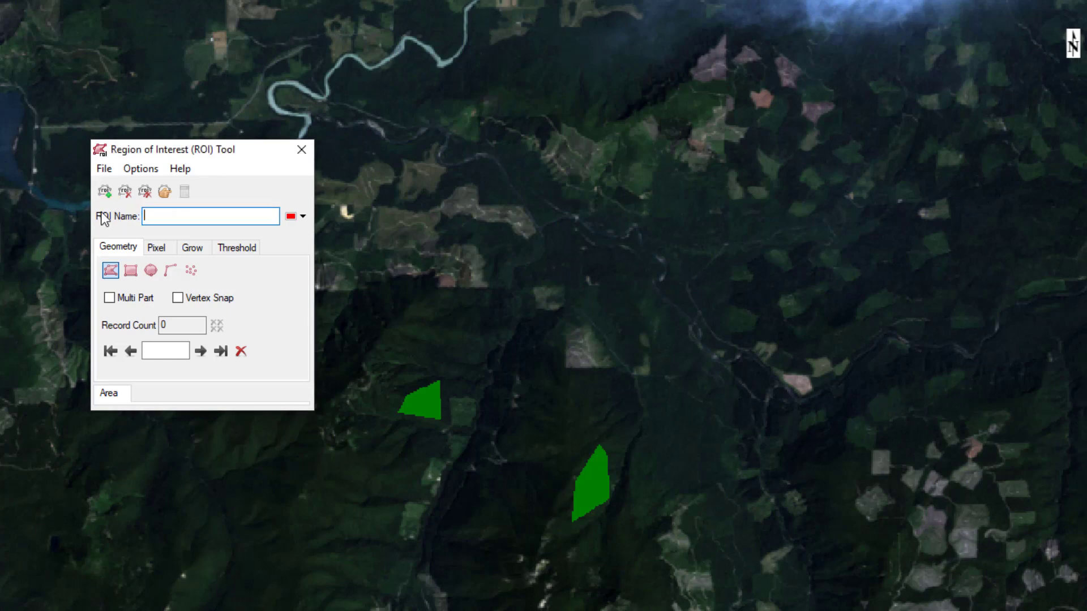
text(Ash)
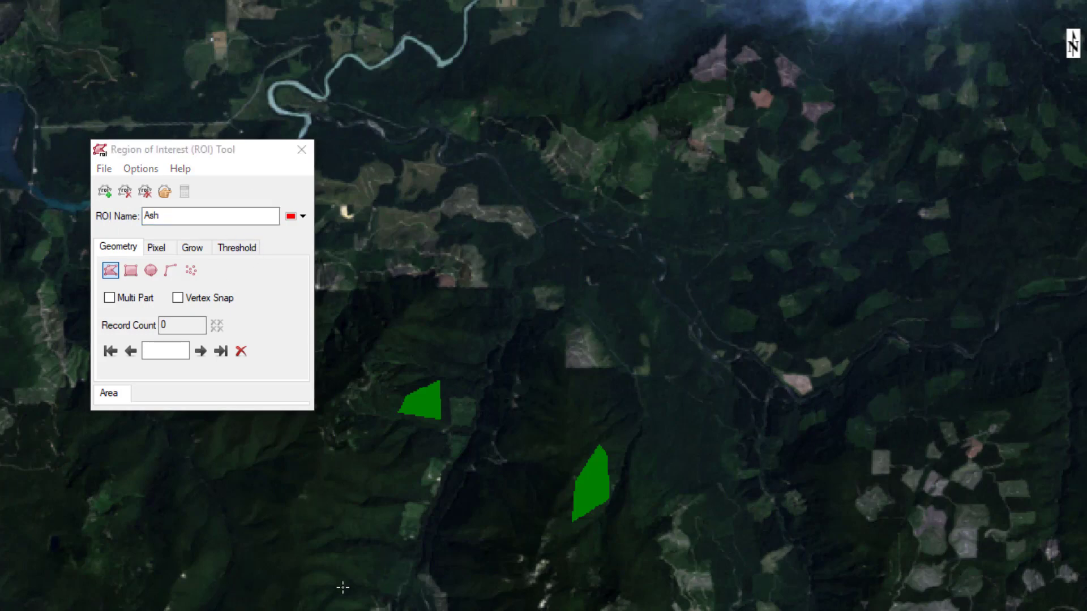
Step: Draw a narrow four-sided Ash polygon on the grey deposits south-west of the dark lake below the snowy peaks
drag(343, 601, 379, 258)
drag(306, 606, 722, 315)
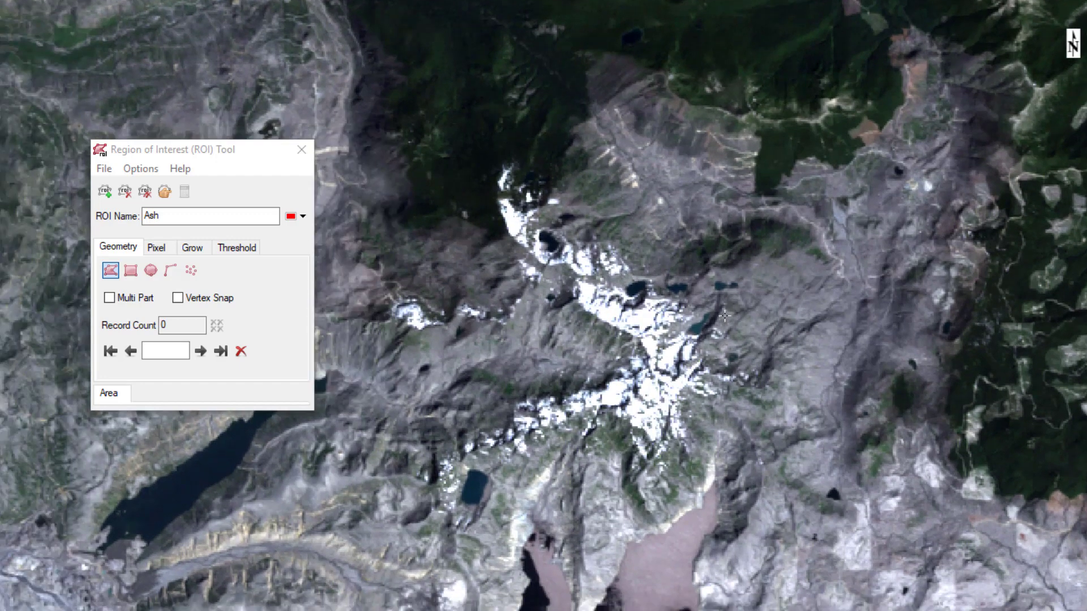
drag(646, 576, 733, 236)
scroll(445, 541, up, 2)
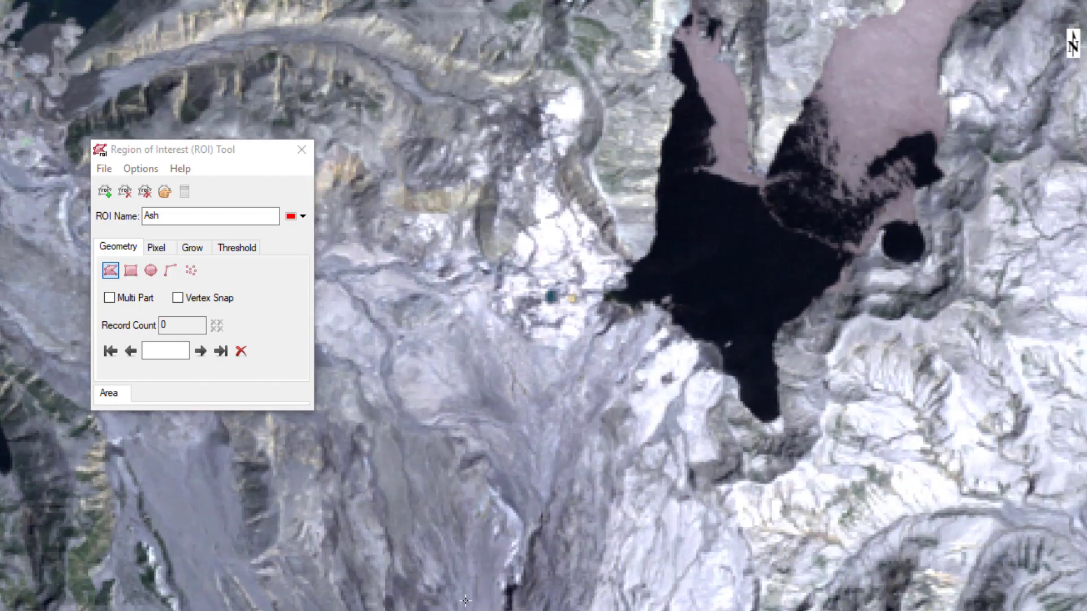
click(493, 603)
click(505, 544)
click(483, 533)
double_click(464, 610)
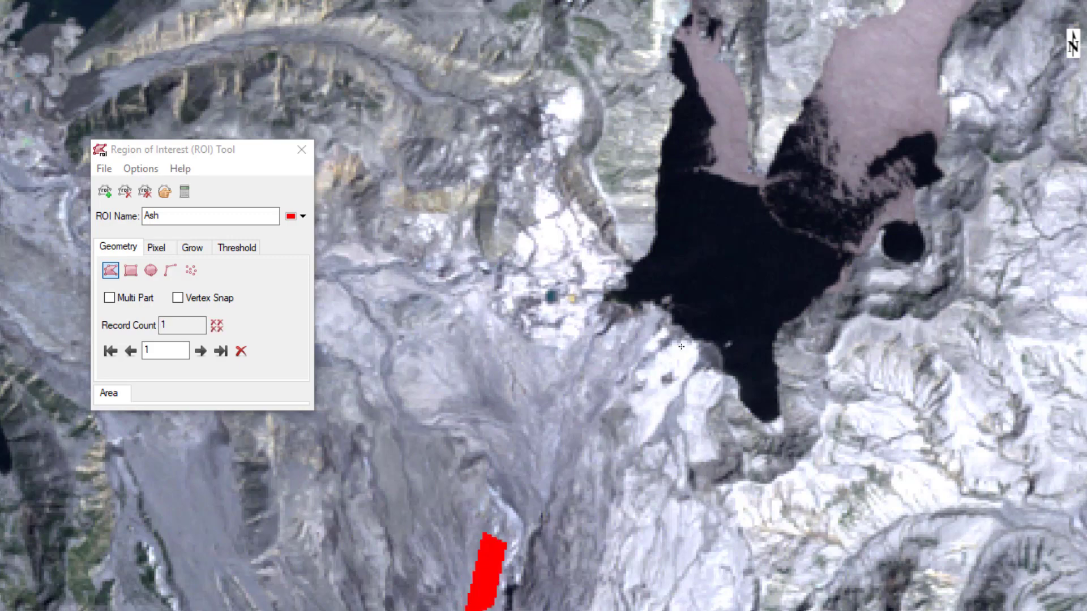
Step: Draw a second Ash polygon, roughly triangular, on the pinkish-grey area covering the north-eastern arm of the dark lake
scroll(681, 347, down, 2)
drag(810, 187, 633, 412)
scroll(615, 365, up, 2)
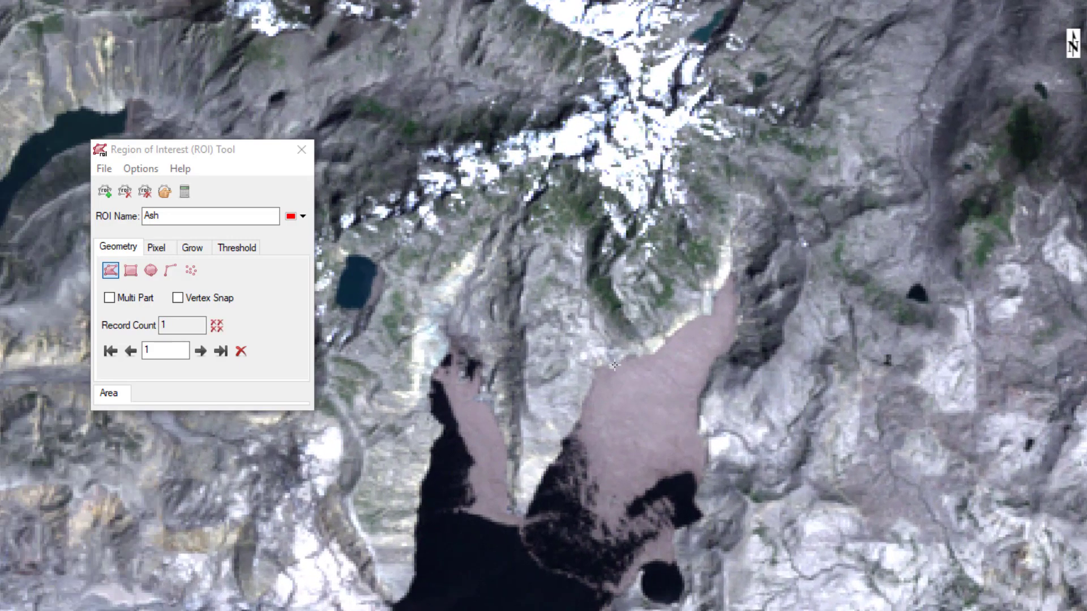
click(612, 379)
click(660, 354)
click(714, 334)
click(682, 428)
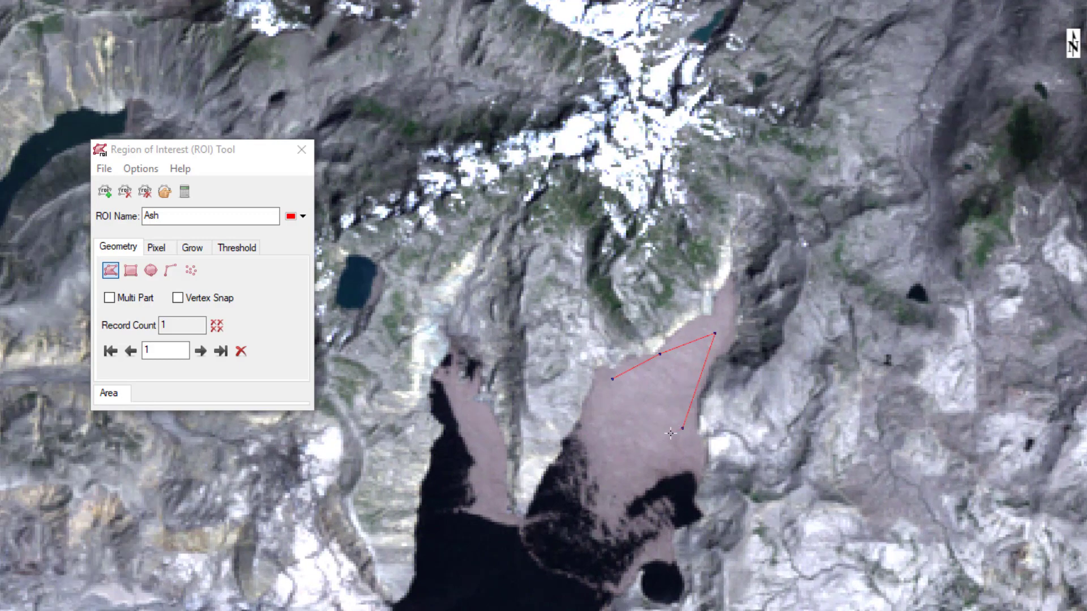
double_click(612, 387)
Step: Draw a third Ash polygon, small and four-sided, on the grey hillside north of the braided river valley
scroll(542, 438, down, 3)
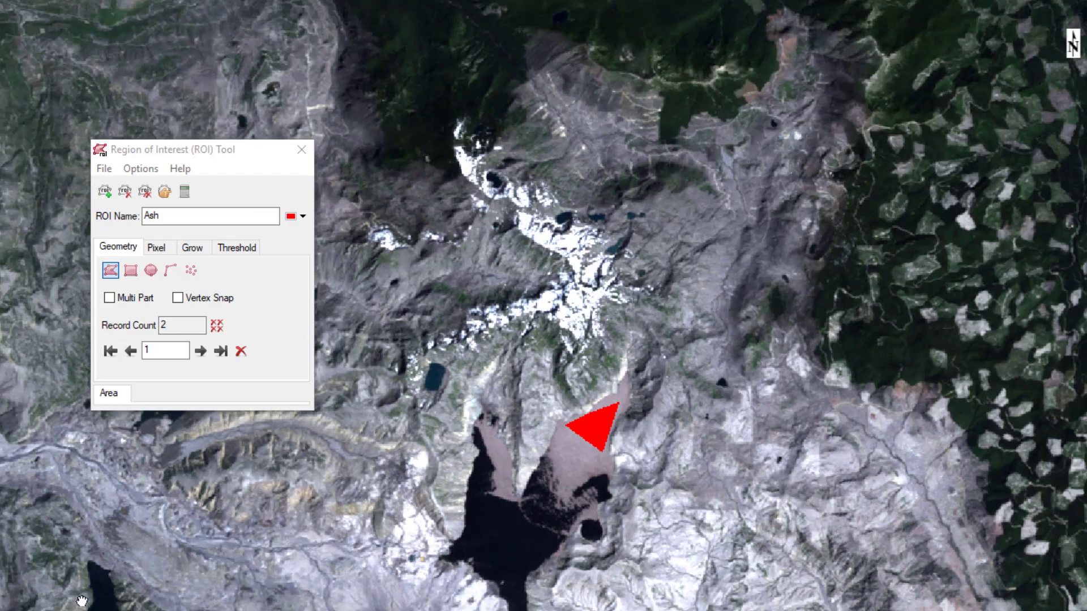
drag(82, 601, 623, 601)
scroll(437, 384, up, 3)
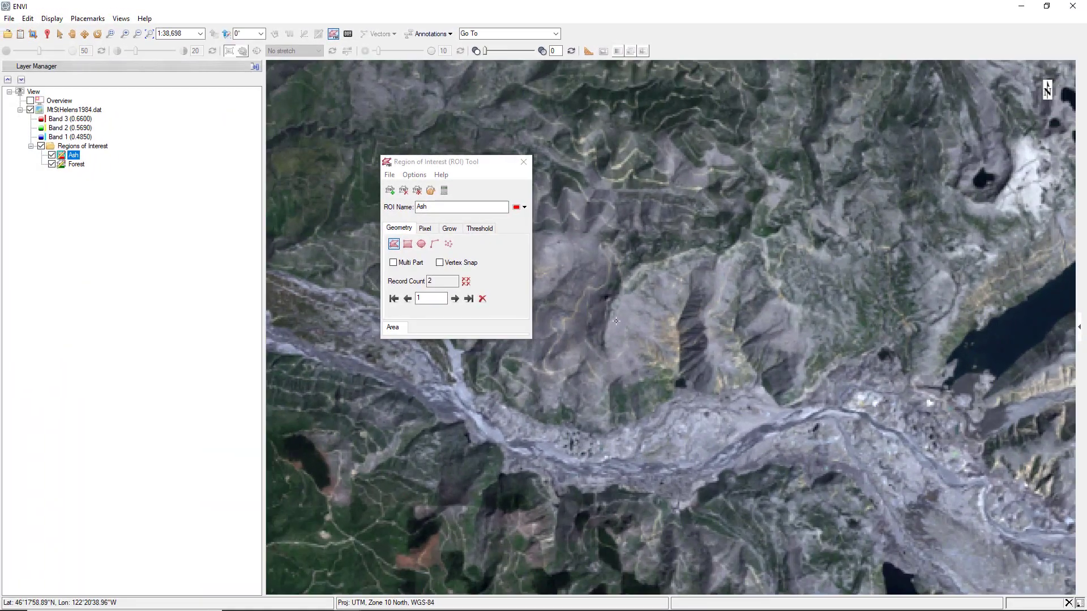
click(616, 310)
click(606, 341)
click(619, 353)
click(629, 316)
double_click(616, 310)
Step: Draw a fourth Ash polygon as a small triangle on the bright grey deposits where the braided river widens further west
drag(533, 441, 926, 499)
drag(730, 406, 782, 439)
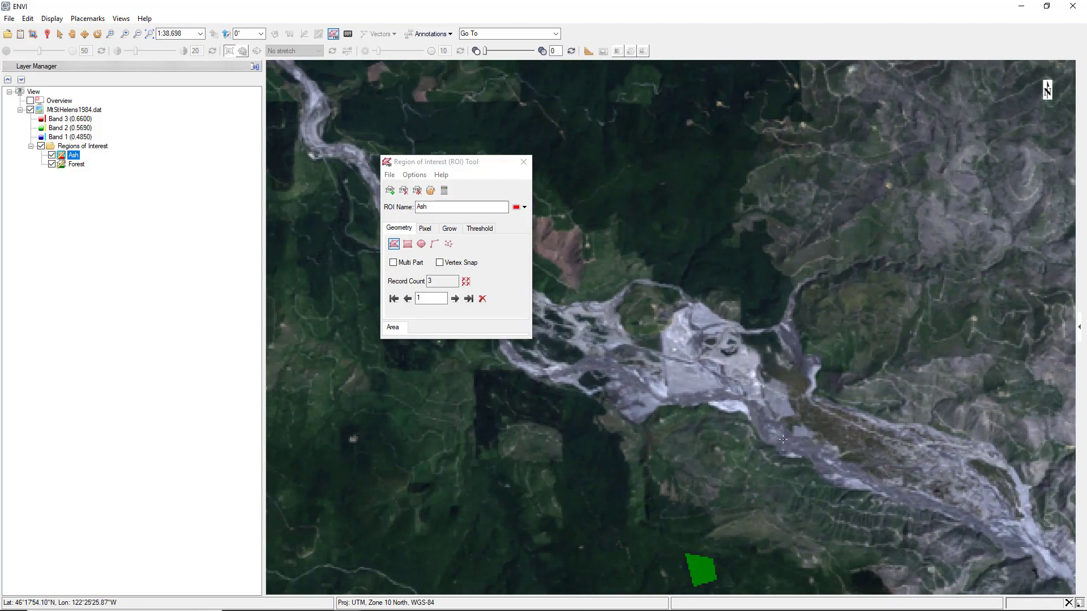
scroll(666, 365, up, 2)
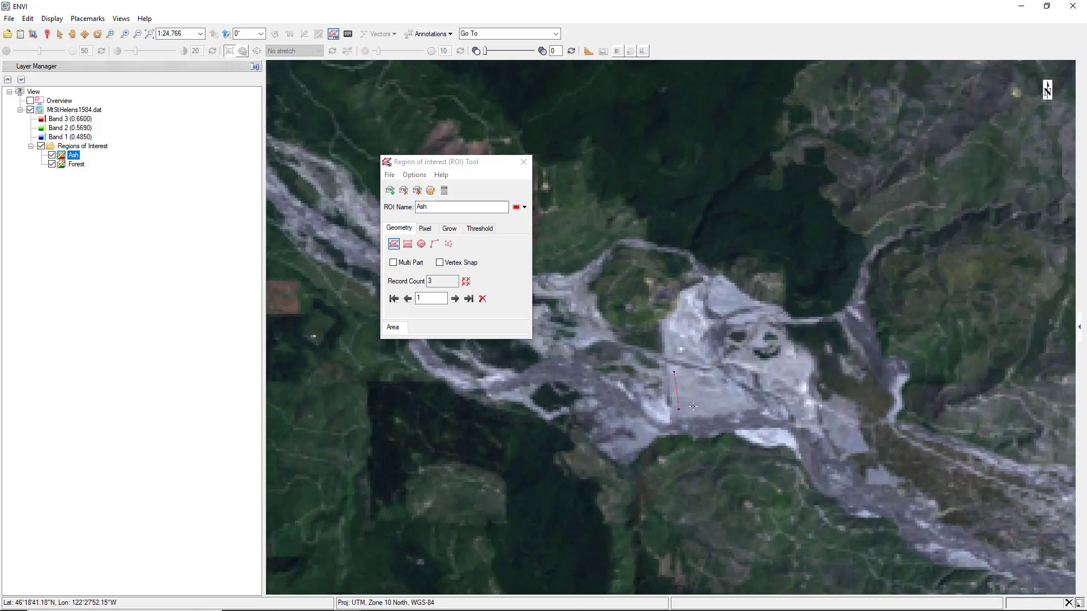
click(735, 405)
double_click(673, 371)
Step: Draw a fifth Ash polygon on the grey fan south-east of the volcano's crater, beside the forest edge
scroll(676, 391, down, 3)
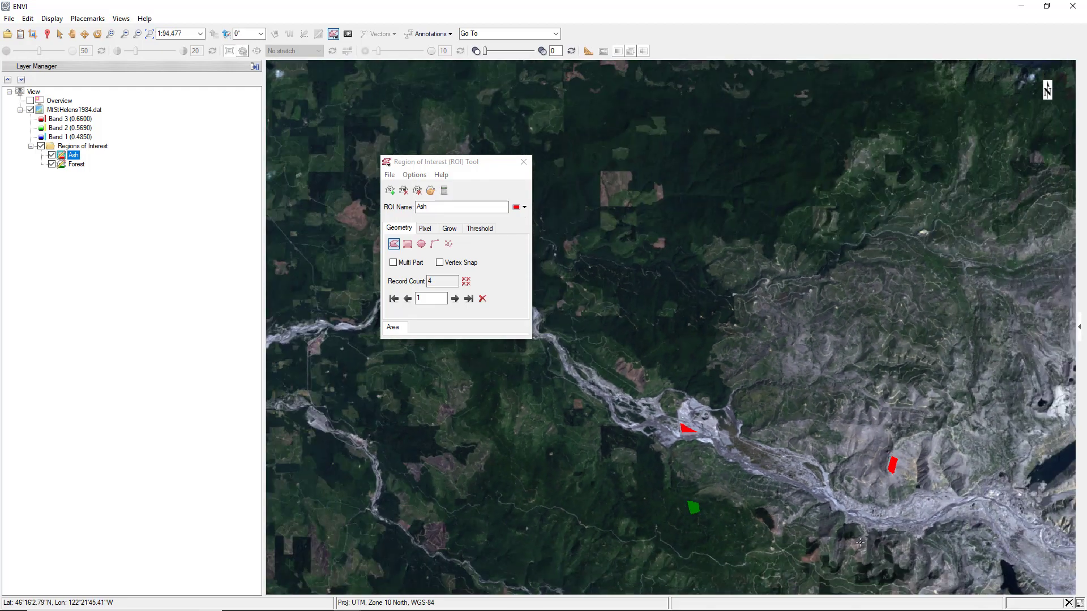
drag(859, 542, 644, 303)
drag(982, 510, 736, 352)
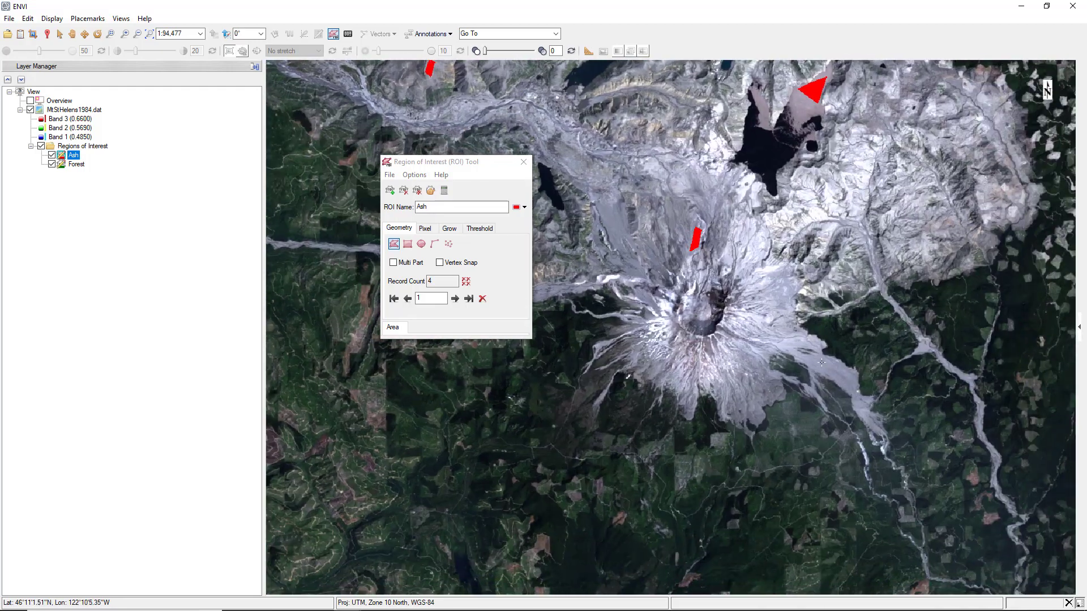
scroll(822, 362, up, 3)
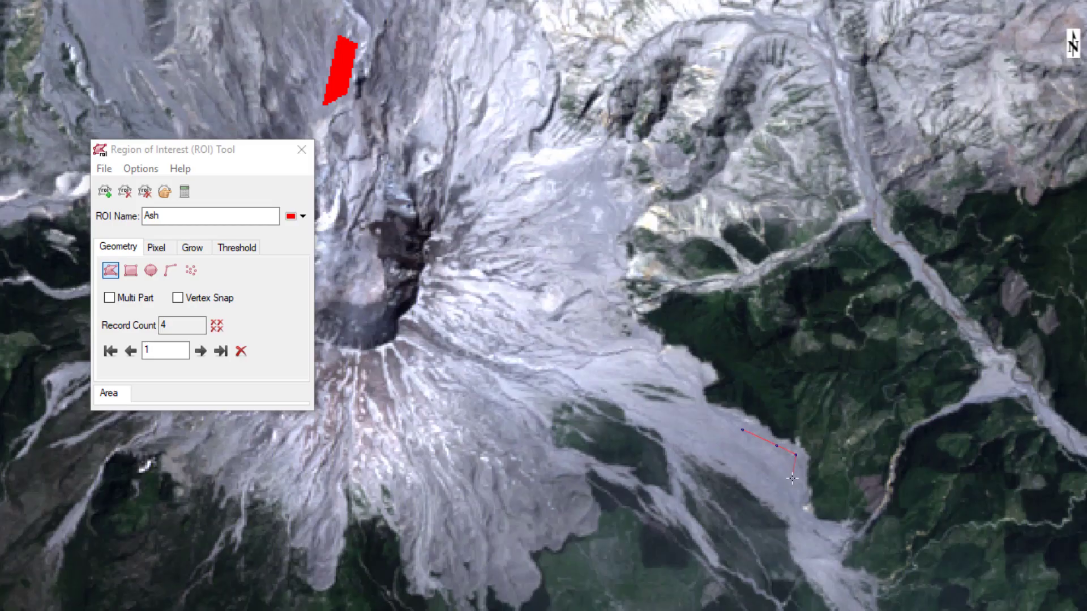
double_click(738, 430)
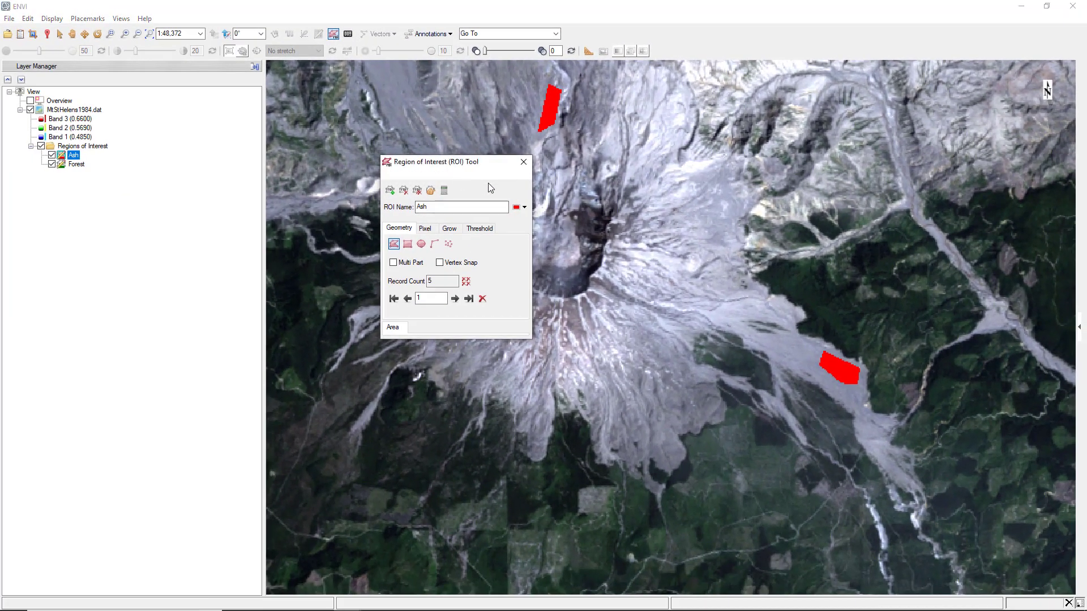
Step: Add another region of interest and name it Water
click(391, 192)
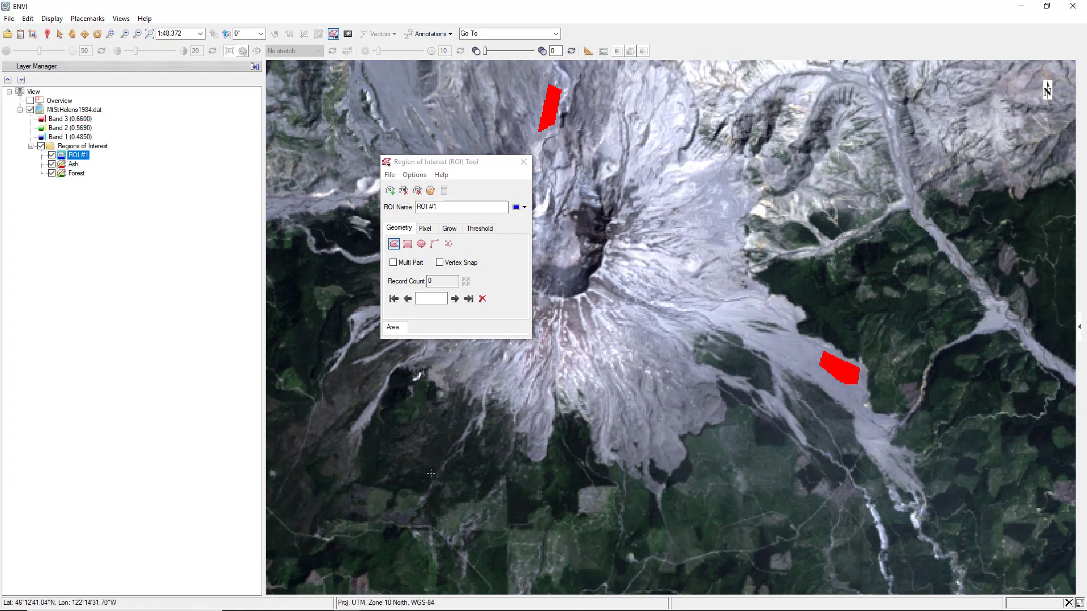
drag(436, 484, 812, 192)
scroll(764, 255, down, 1)
drag(665, 444, 470, 291)
scroll(470, 291, up, 2)
drag(444, 207, 393, 205)
text(Wa)
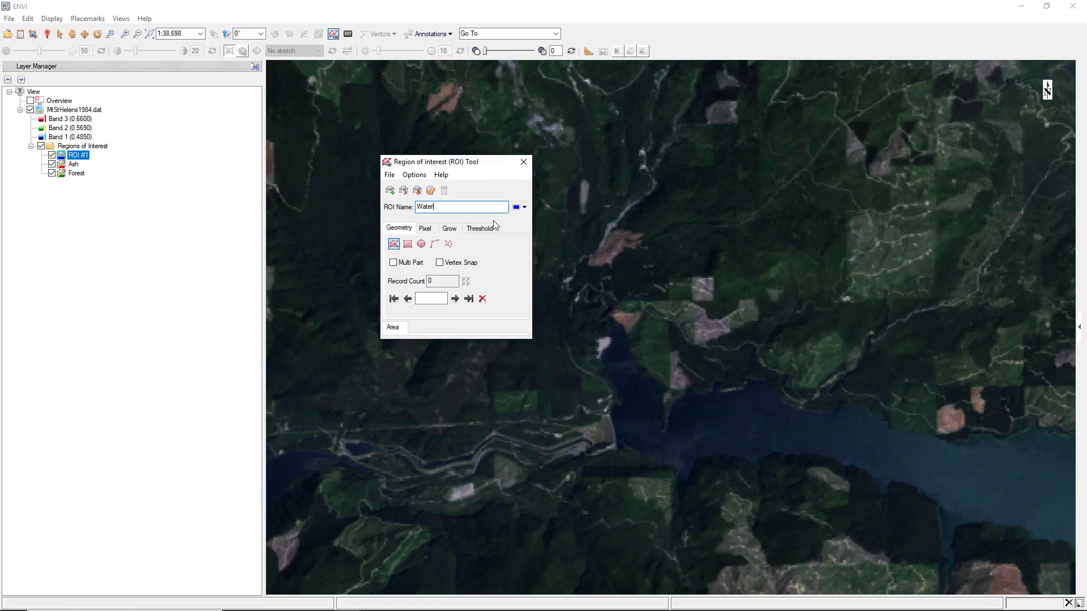
text(ter)
key(Return)
Step: Draw the first Water polygon in the northern part of the reservoir south of the volcano, east of the dam
scroll(667, 390, up, 3)
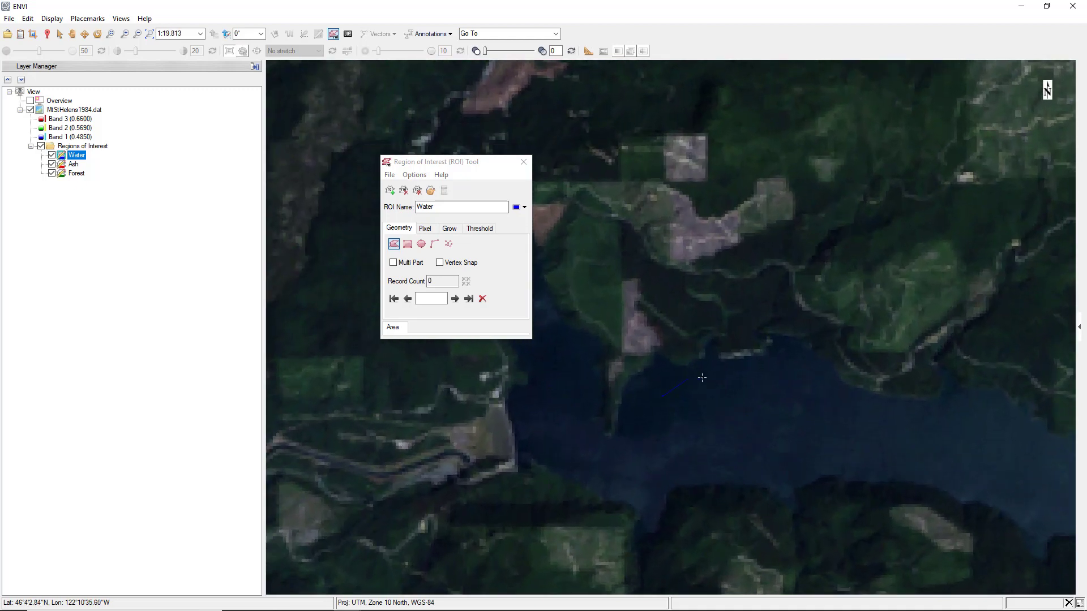
click(798, 384)
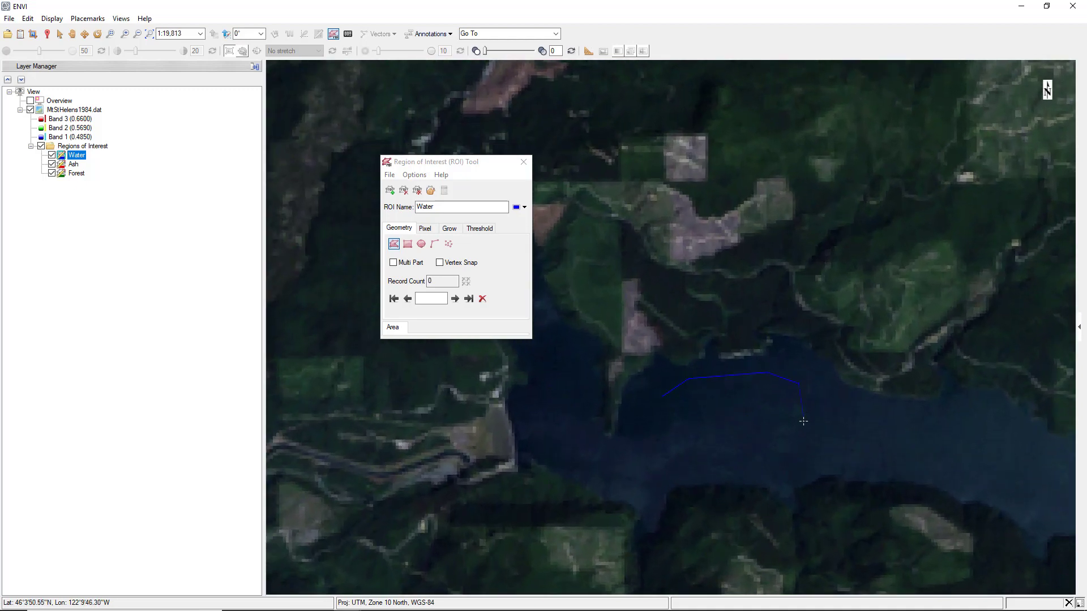
click(664, 399)
Step: Draw a fifth Regrowth polygon, a narrow crescent, on the green slope just west of the reddish clearings and the grey riverbed
scroll(664, 398, down, 2)
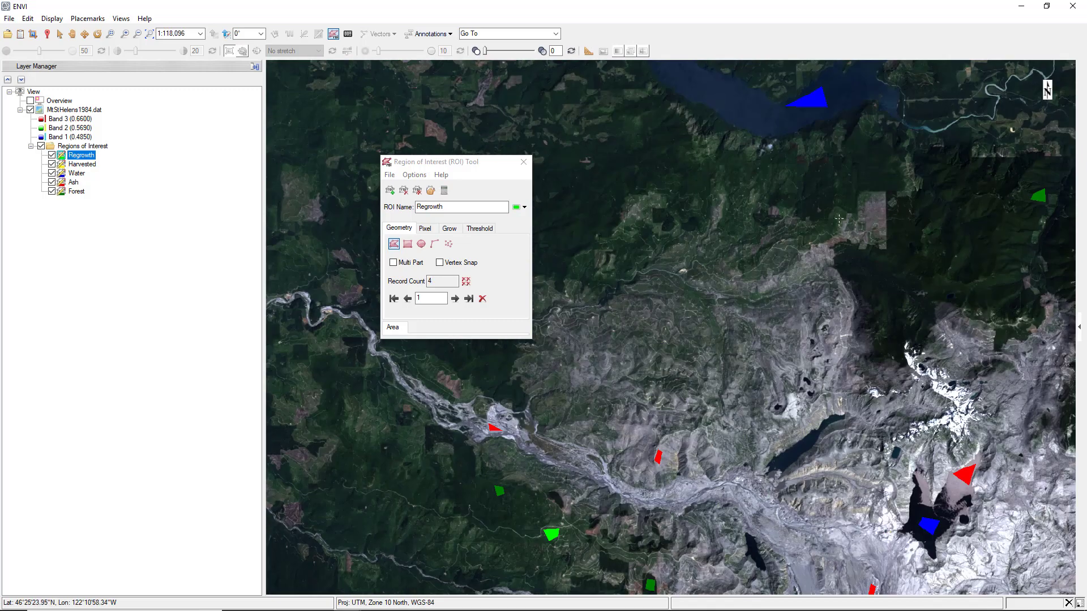
drag(839, 218, 677, 374)
drag(923, 436, 582, 361)
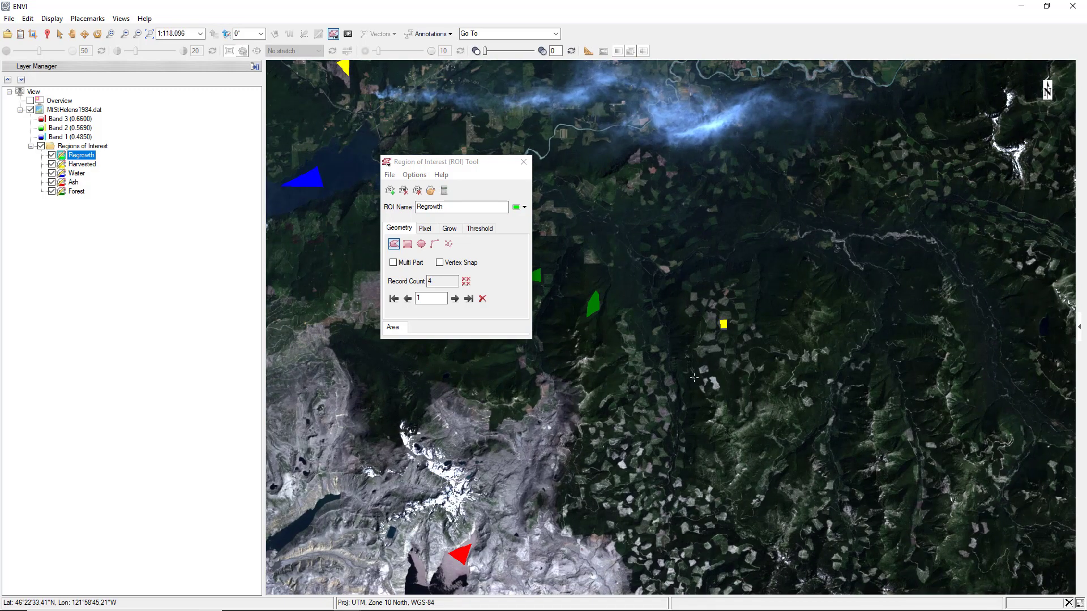
drag(524, 529, 718, 248)
drag(784, 416, 754, 187)
scroll(750, 307, up, 5)
scroll(672, 279, up, 1)
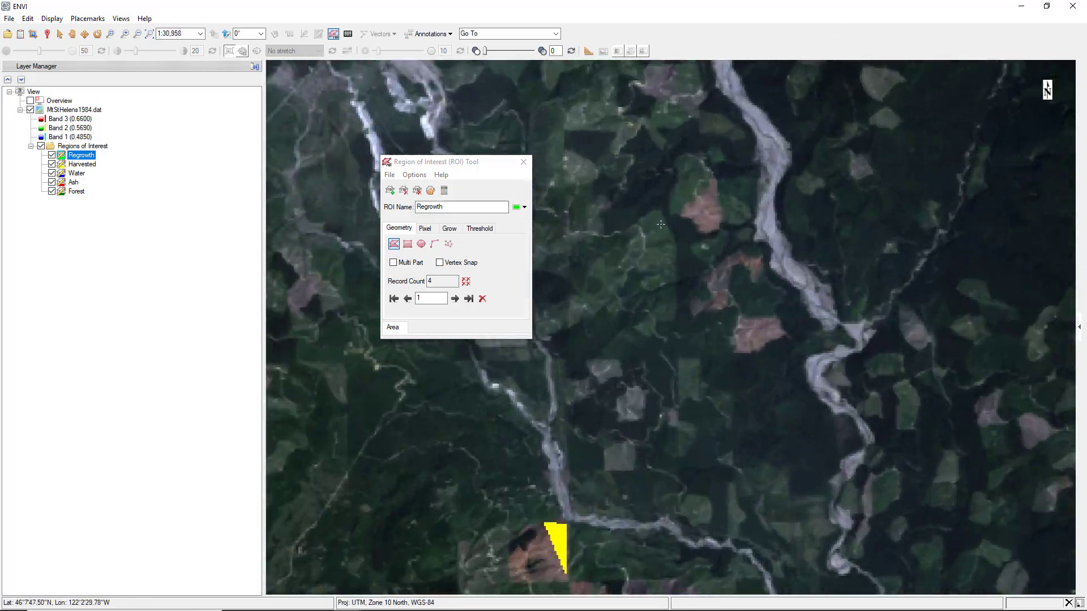
click(675, 269)
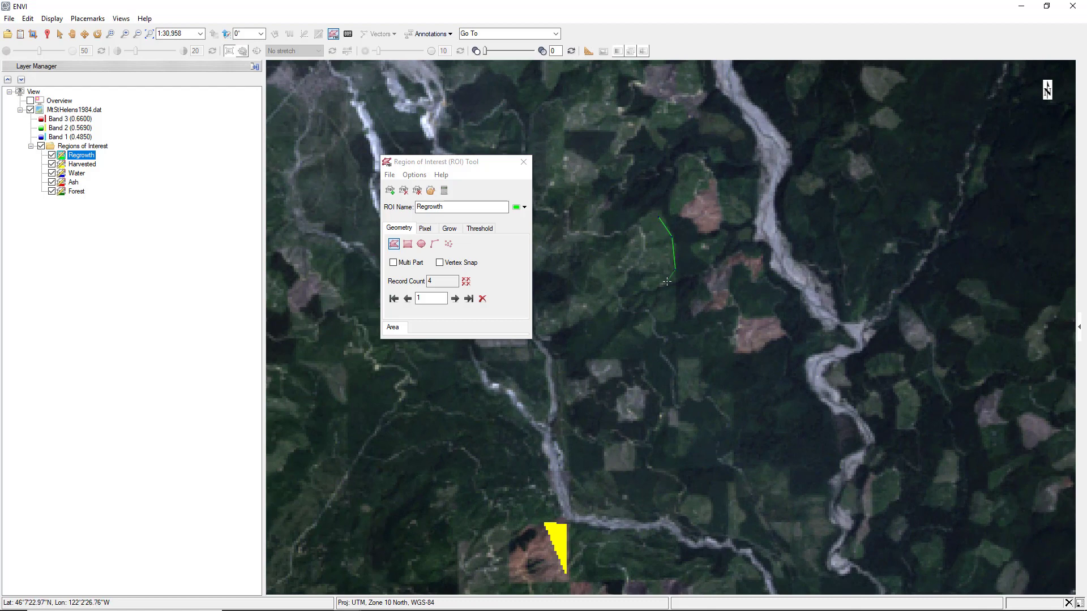
click(659, 217)
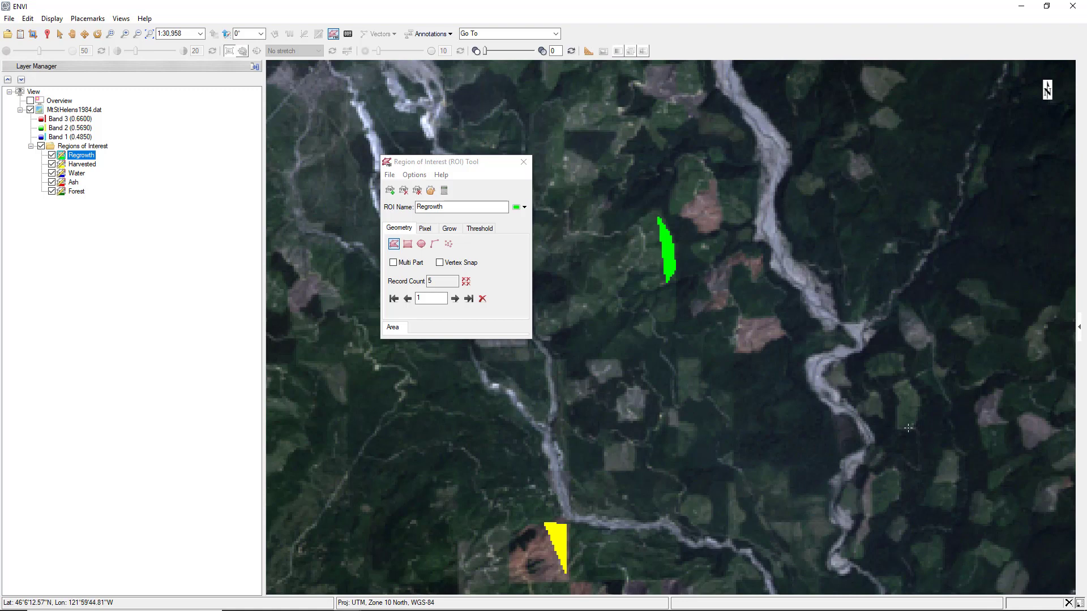
Step: Save the Regrowth region of interest to an XML file named trainingdata
click(470, 164)
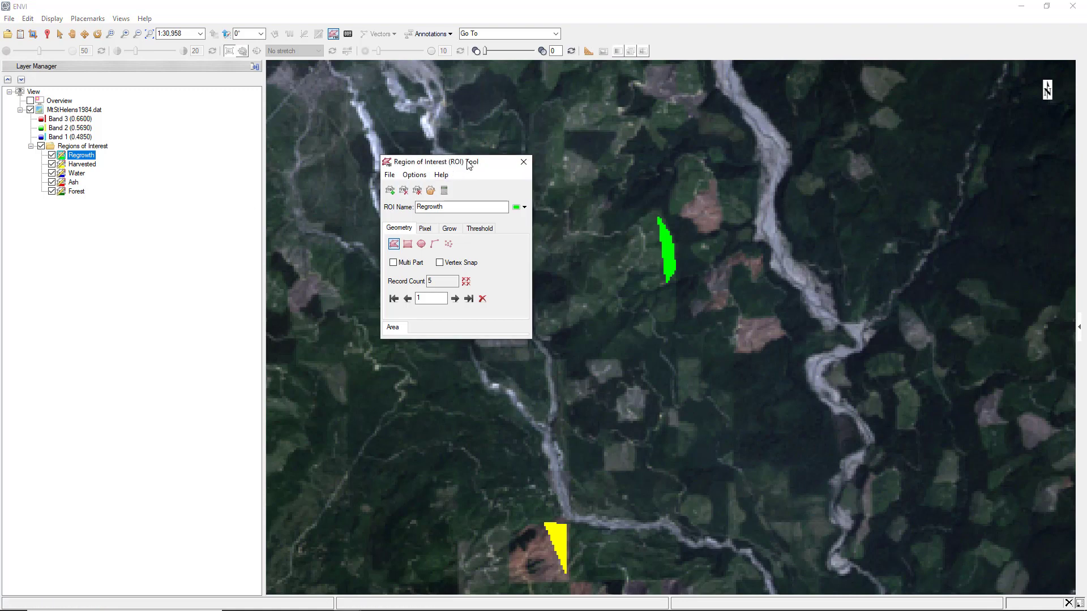
click(390, 176)
click(412, 234)
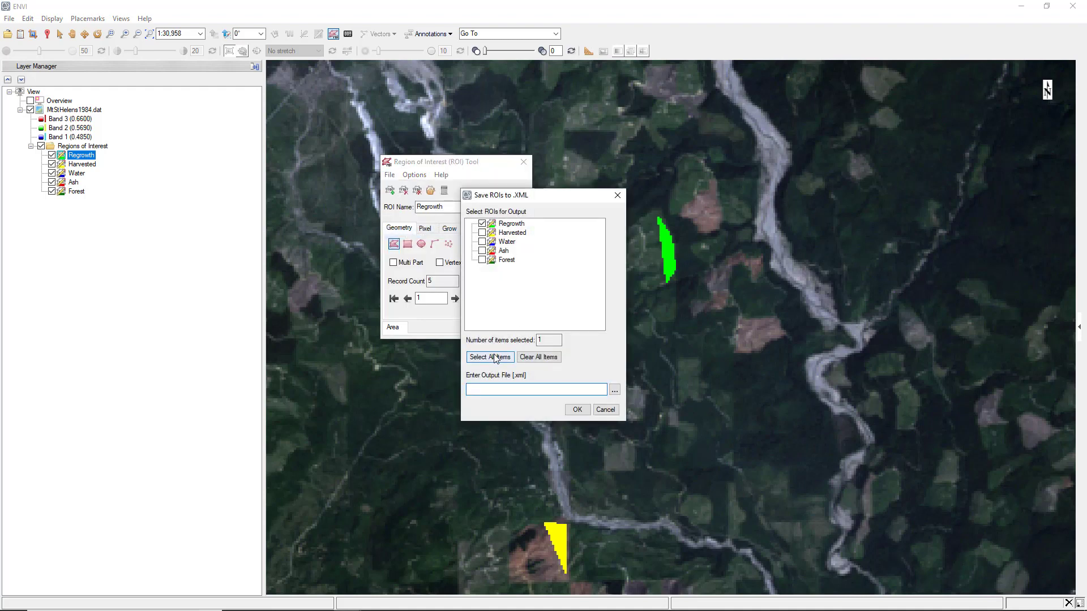
text(trainingdata)
click(567, 410)
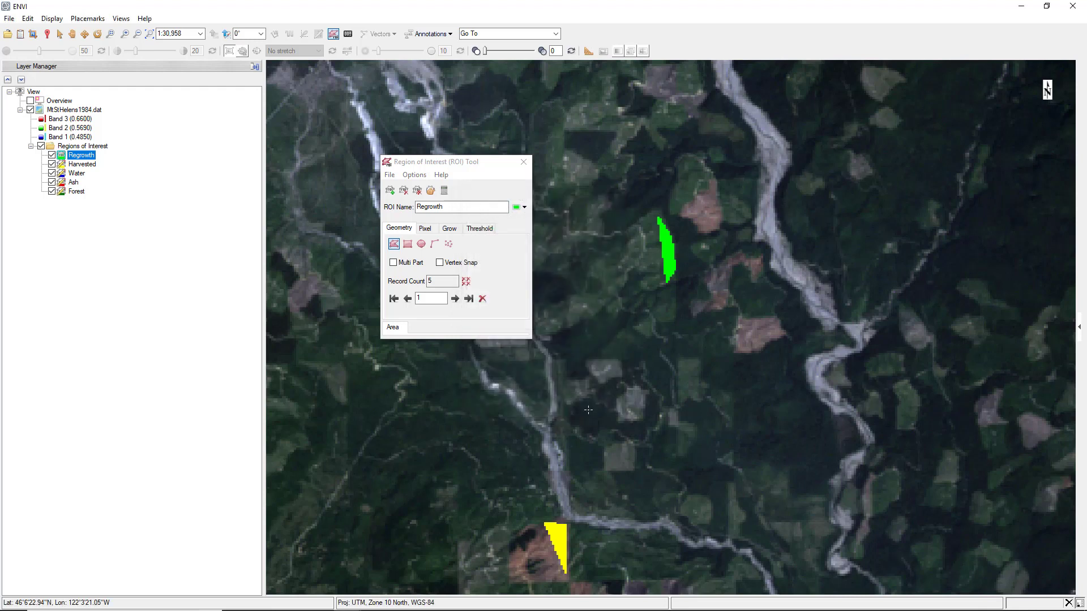
Step: Save all five regions of interest to trainingdata.xml, replacing the existing file, and close the ROI tool
click(390, 175)
click(425, 233)
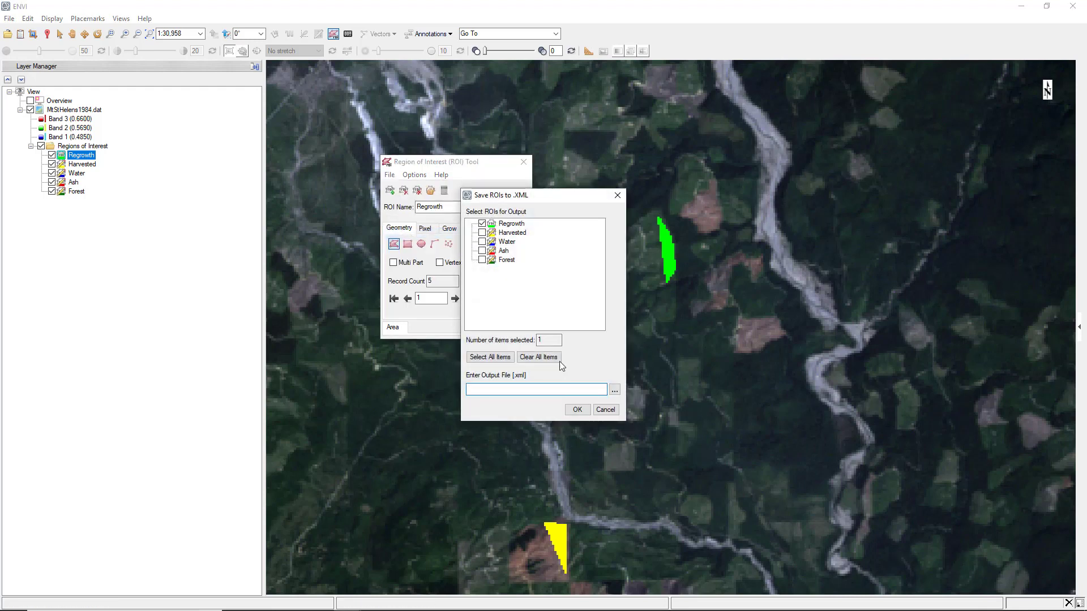
click(490, 357)
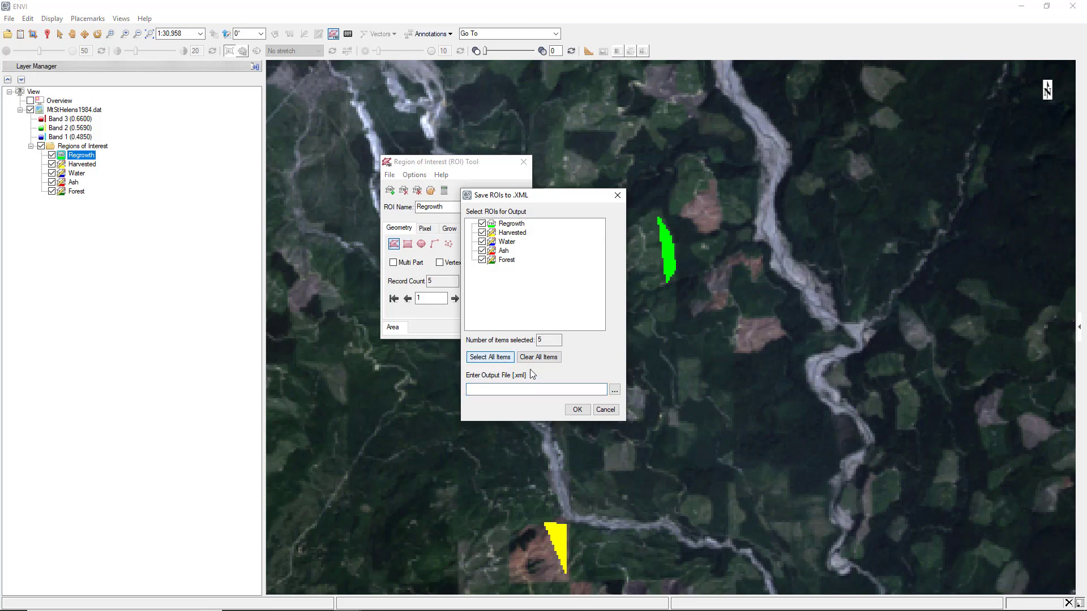
click(614, 391)
click(601, 317)
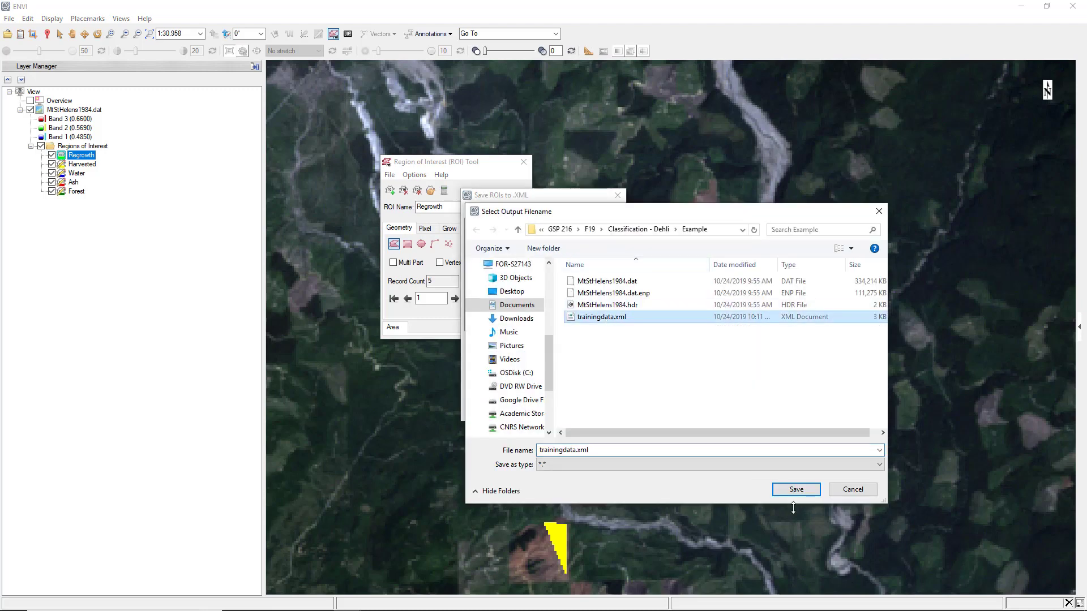
click(797, 490)
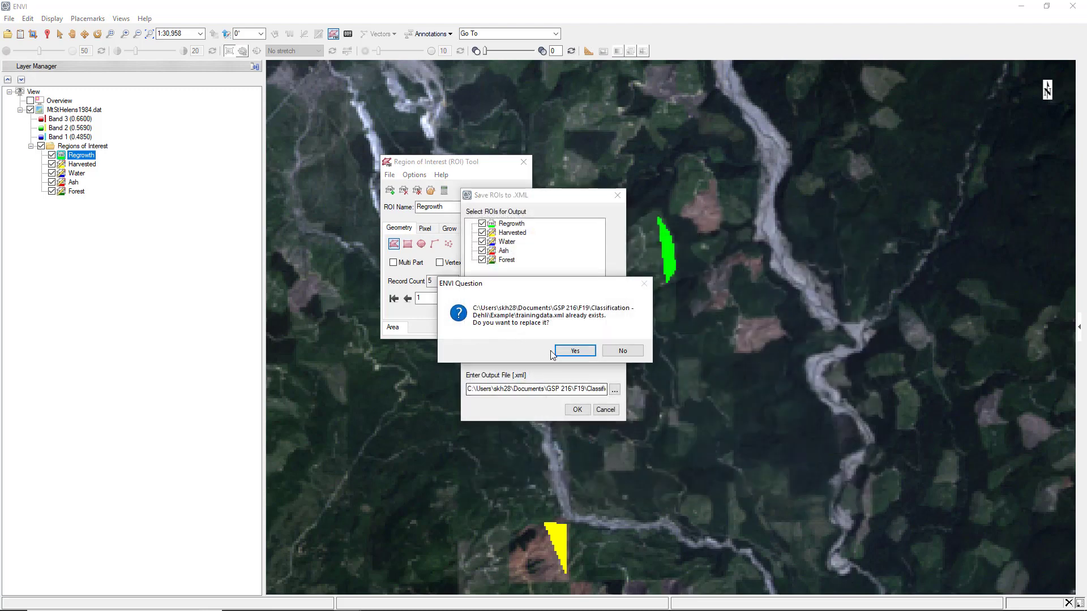
click(571, 351)
click(576, 409)
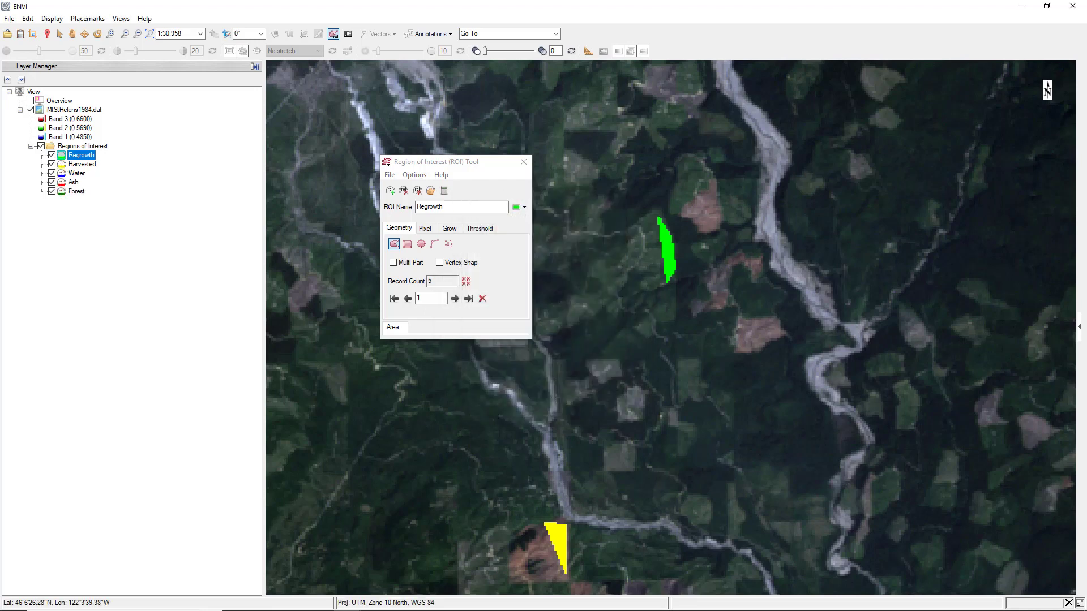
click(523, 161)
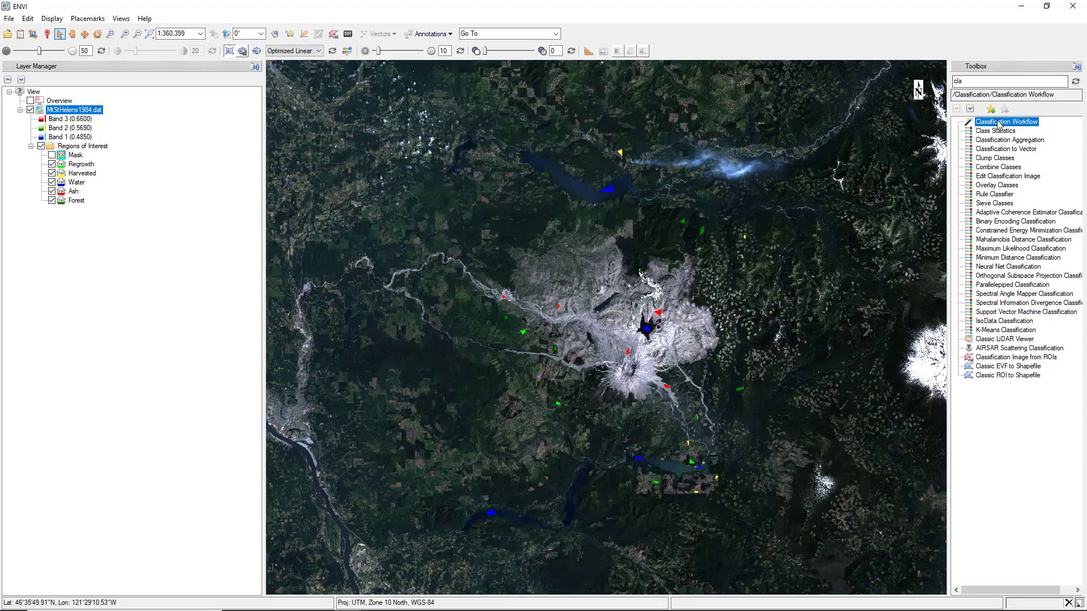
Step: Start the Classification Workflow without saving the ROI changes and use HelensMask.dat as the input mask for the file selection
double_click(999, 124)
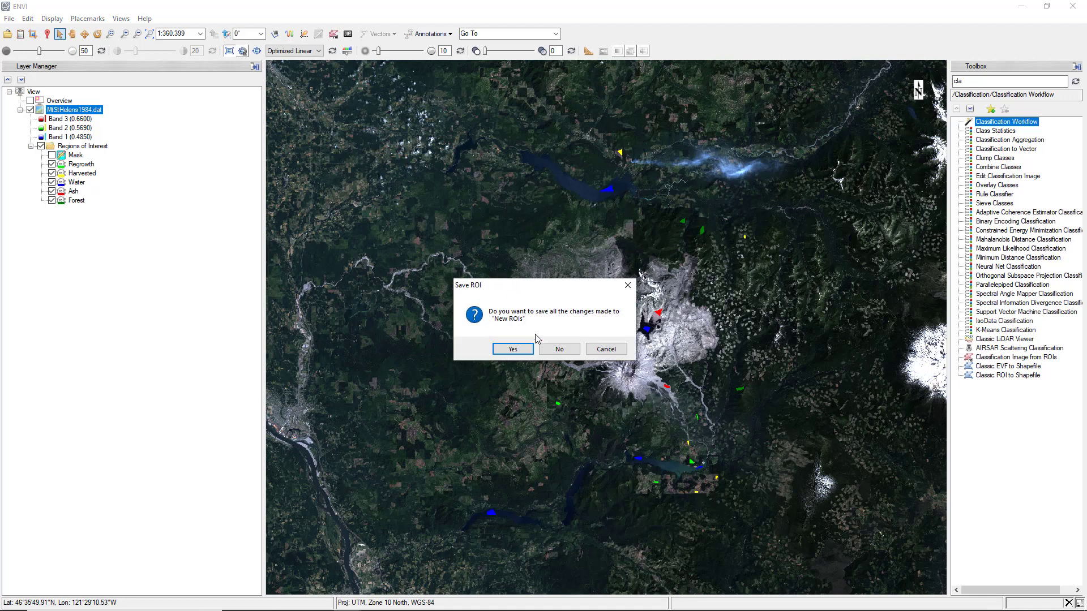
click(552, 349)
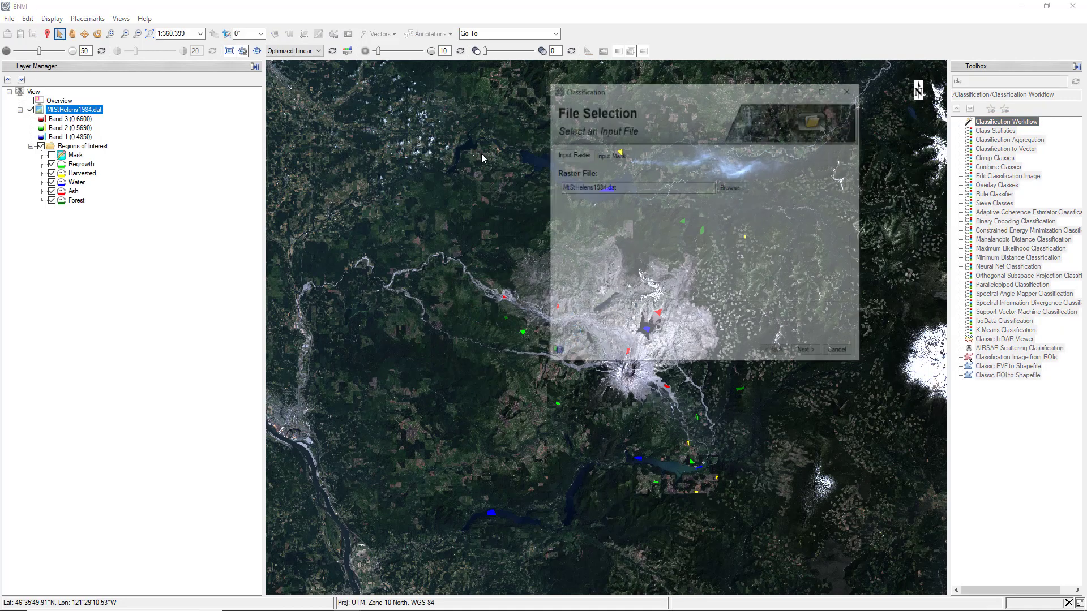
click(609, 155)
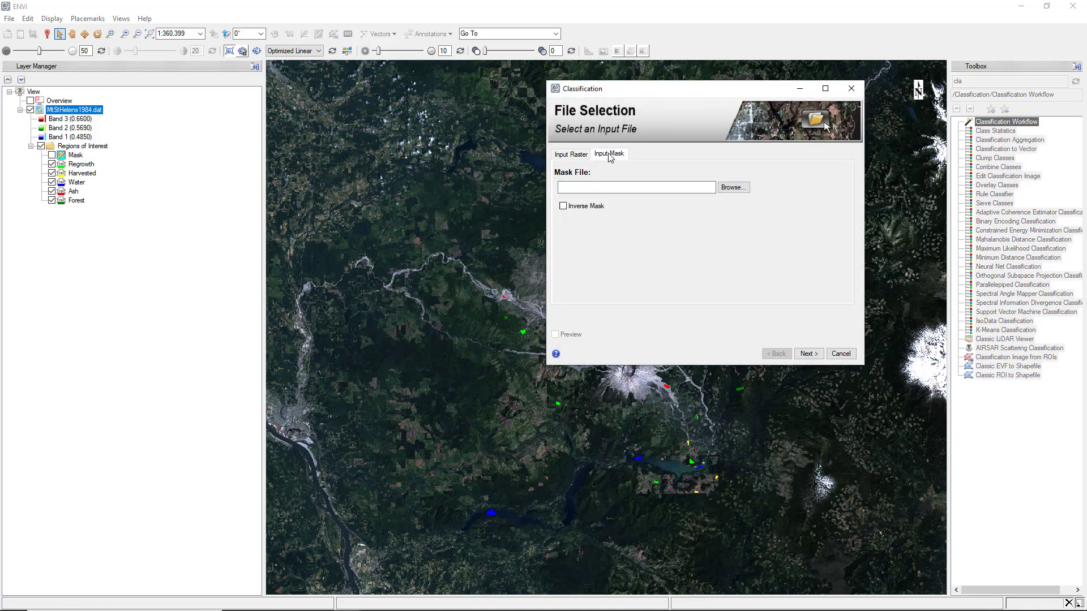
click(730, 188)
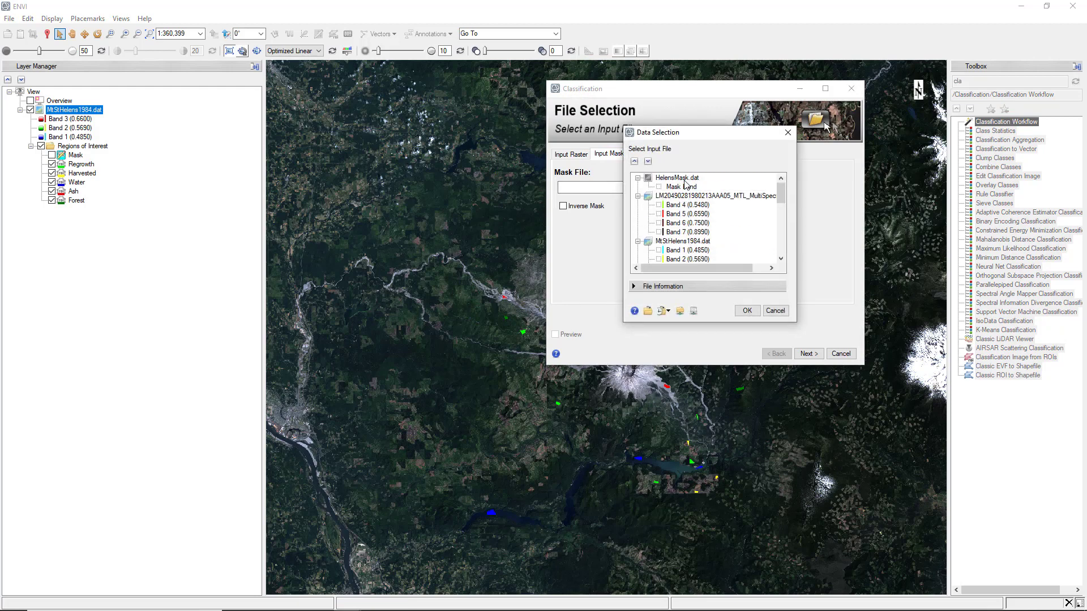
click(682, 178)
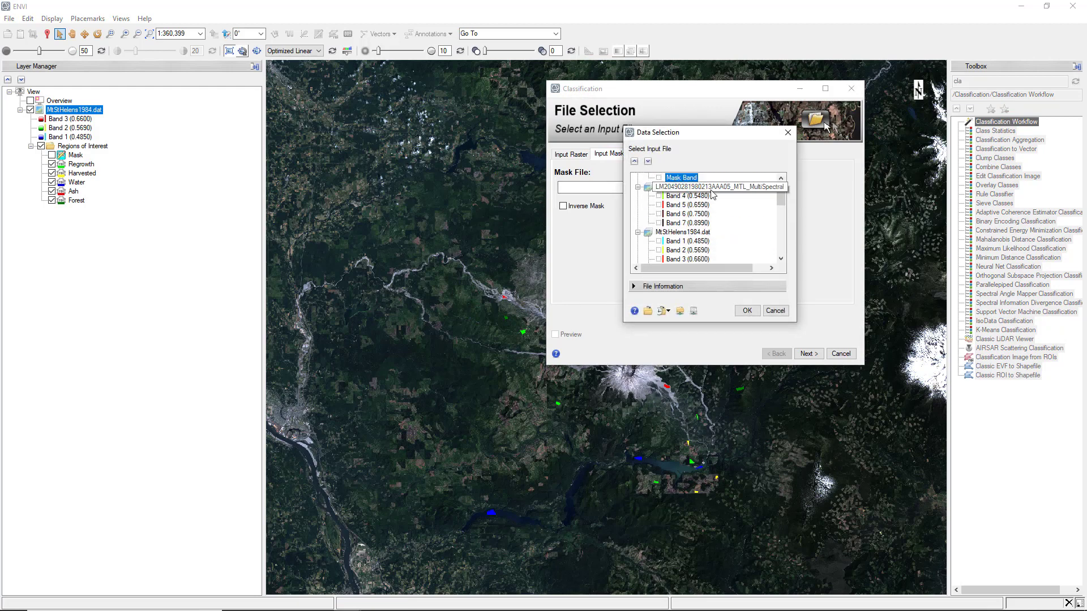
click(747, 311)
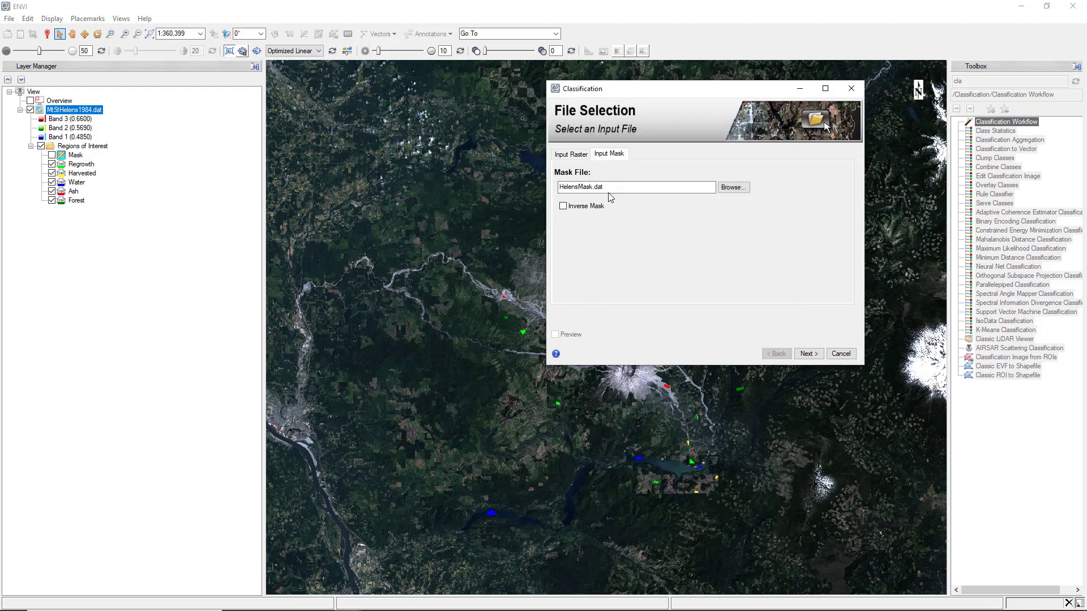
click(806, 353)
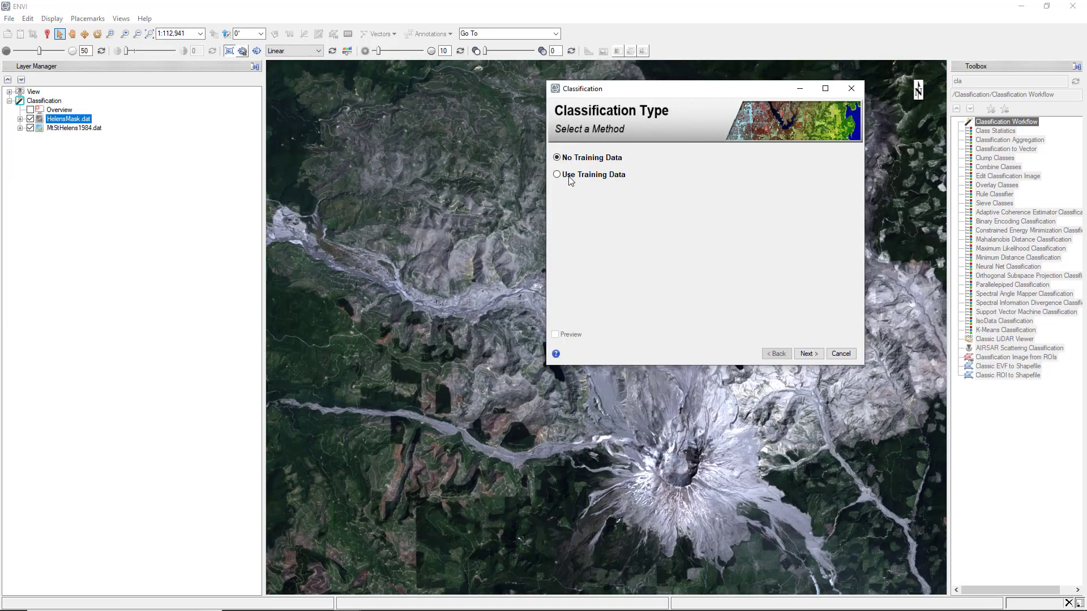
Step: Choose classification with training data, accept the base ROI visualization layer, and remove the Mask class from the training data
click(569, 176)
click(807, 353)
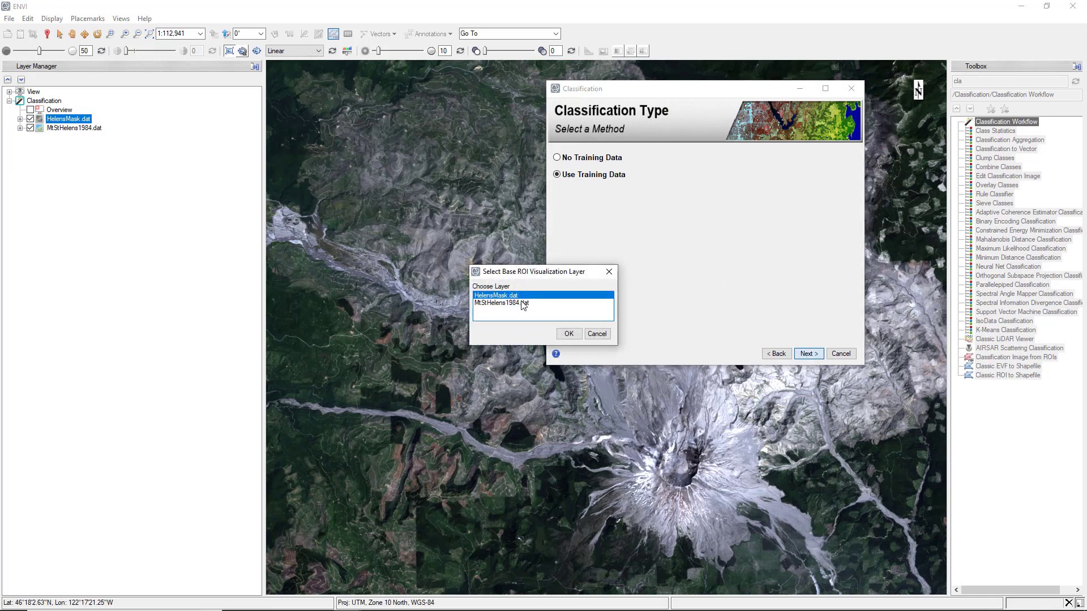
click(569, 334)
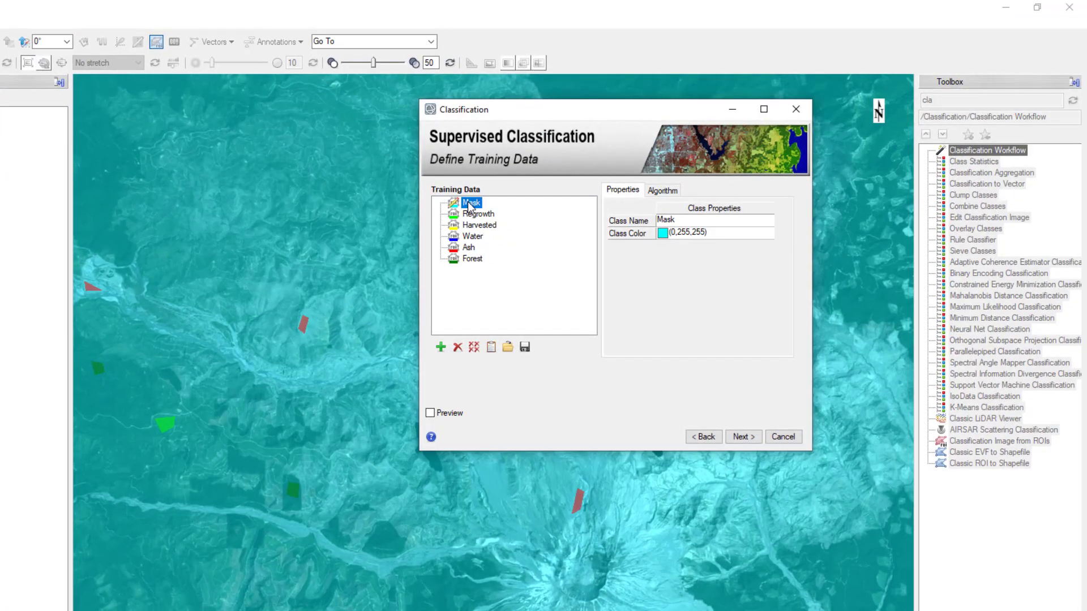
click(457, 347)
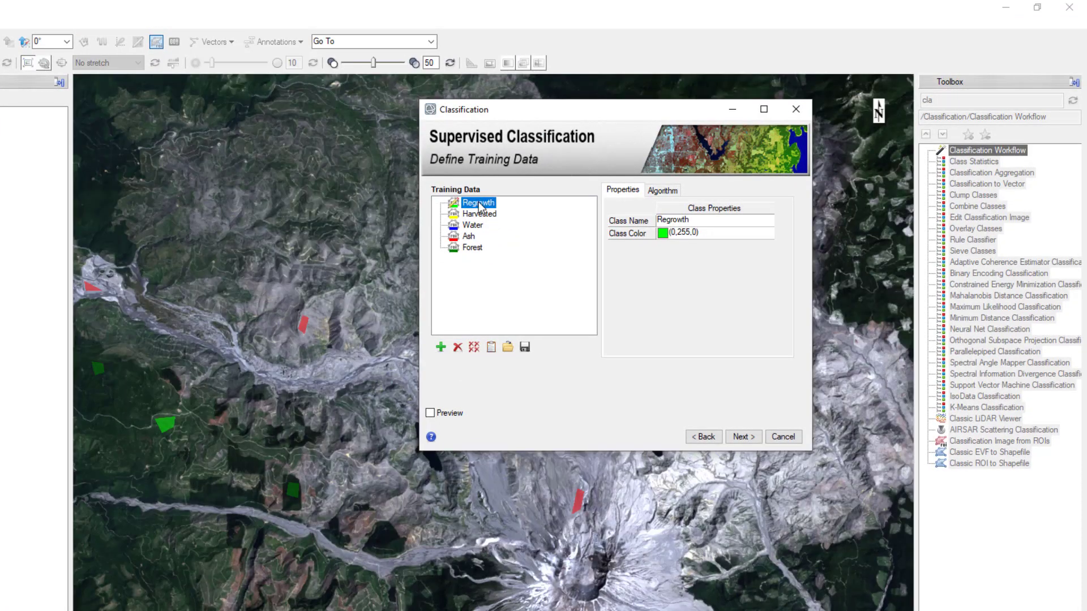
Step: Set the classification algorithm to Spectral Angle Mapper, keeping Maximum Spectral Angle at None
click(661, 192)
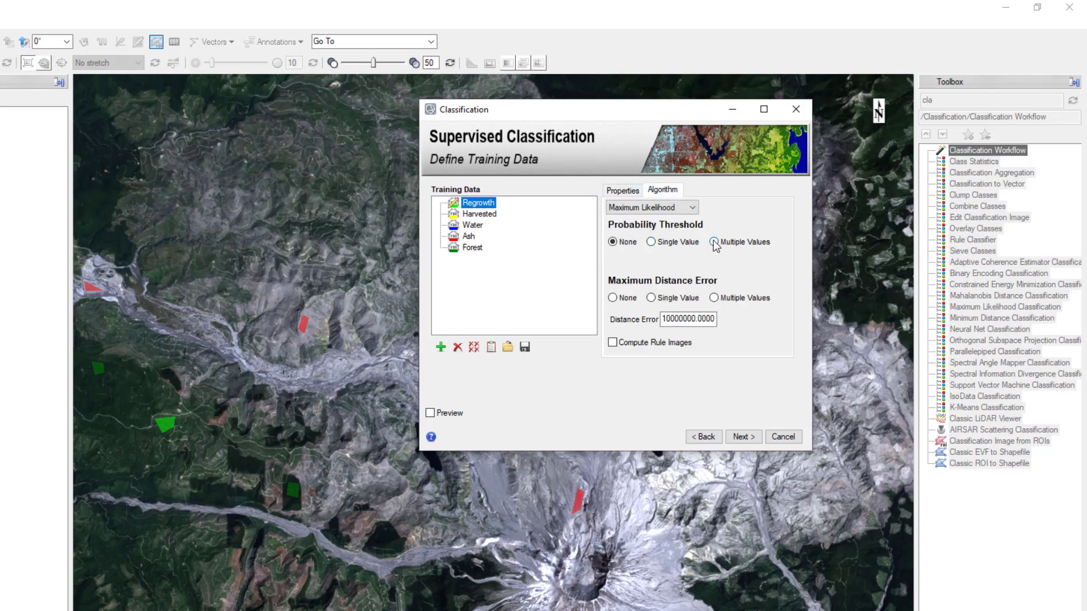
click(682, 206)
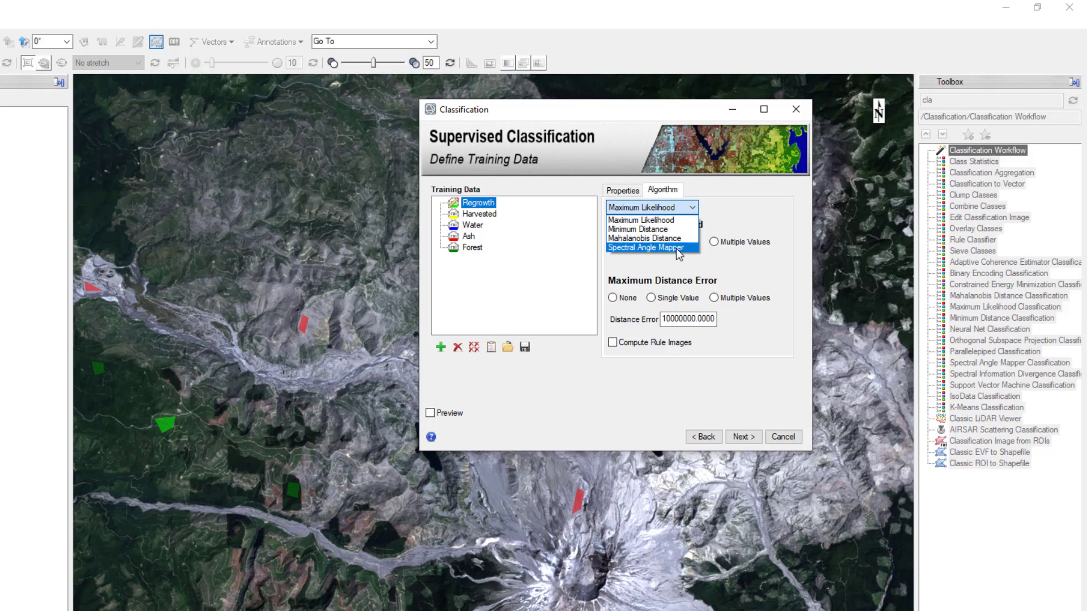
click(650, 248)
click(484, 215)
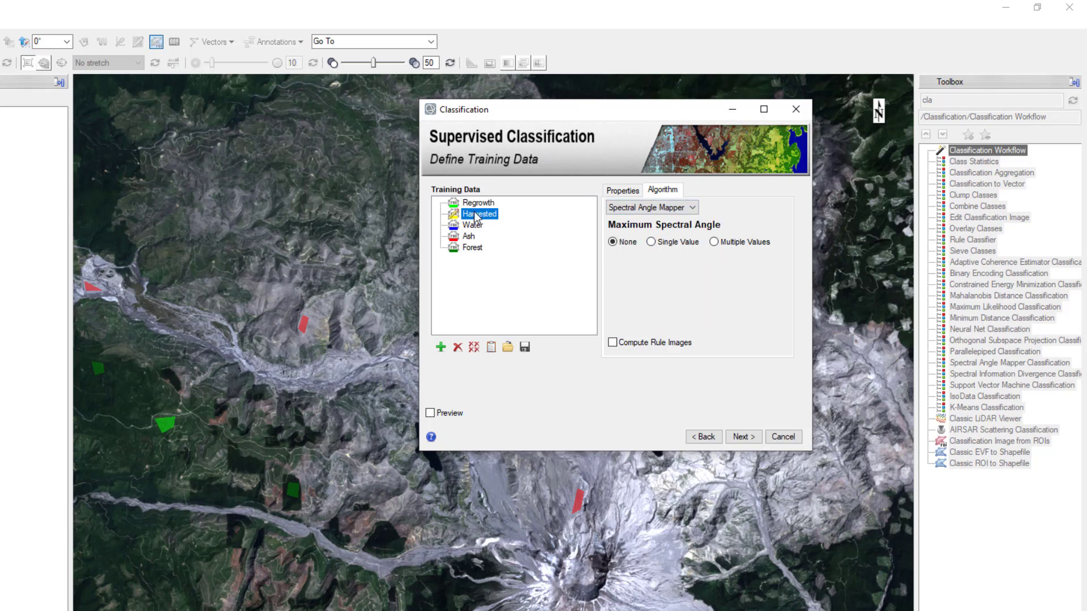
click(479, 203)
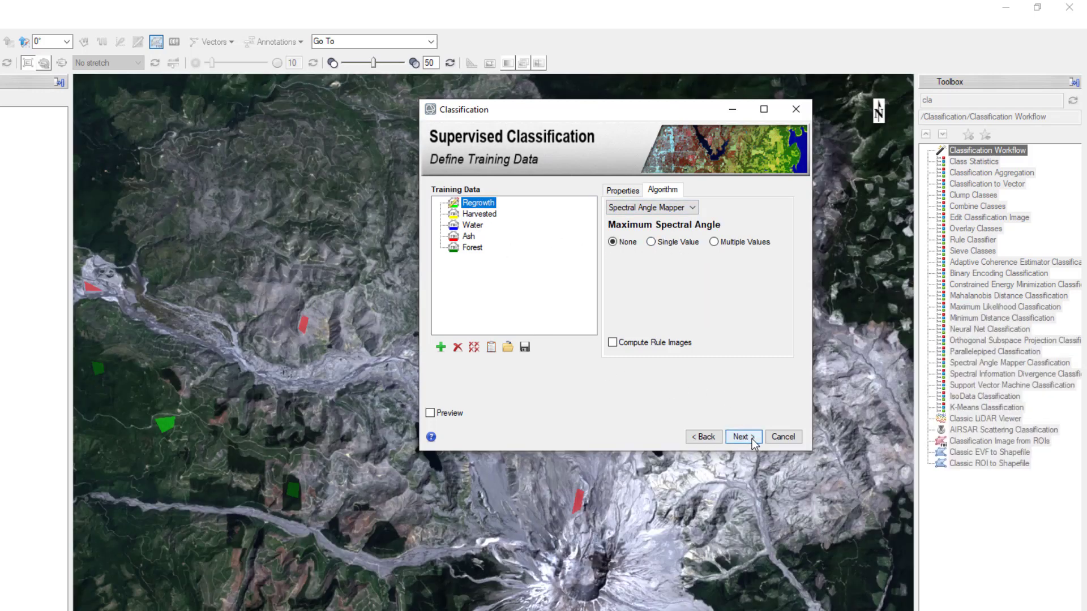
Step: Preview the classification in an enlarged preview area and examine the river valleys and slopes northwest and west of the volcano
click(431, 412)
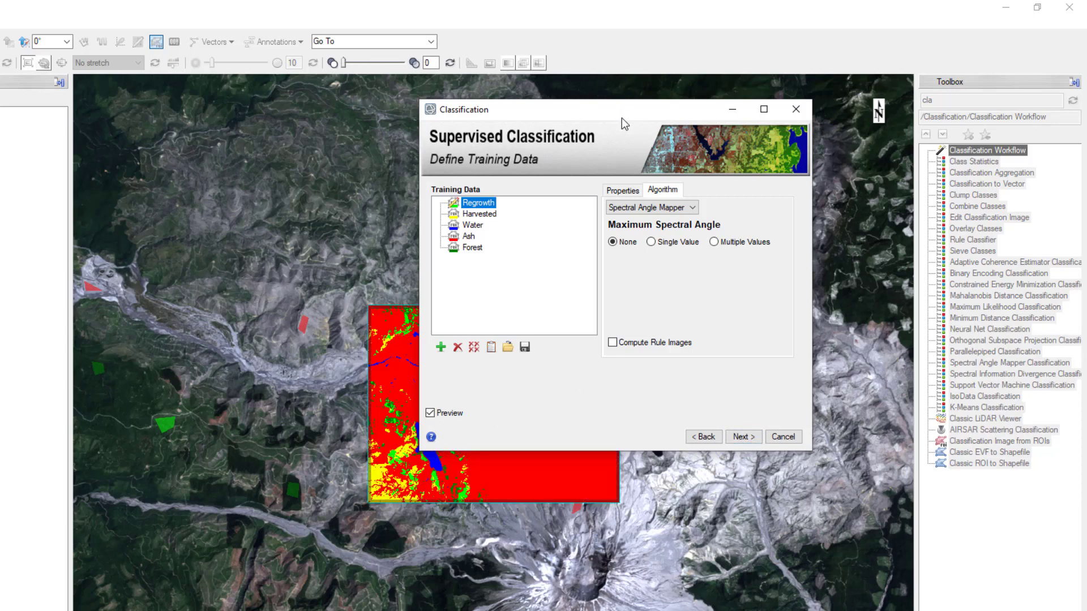
drag(622, 123, 903, 114)
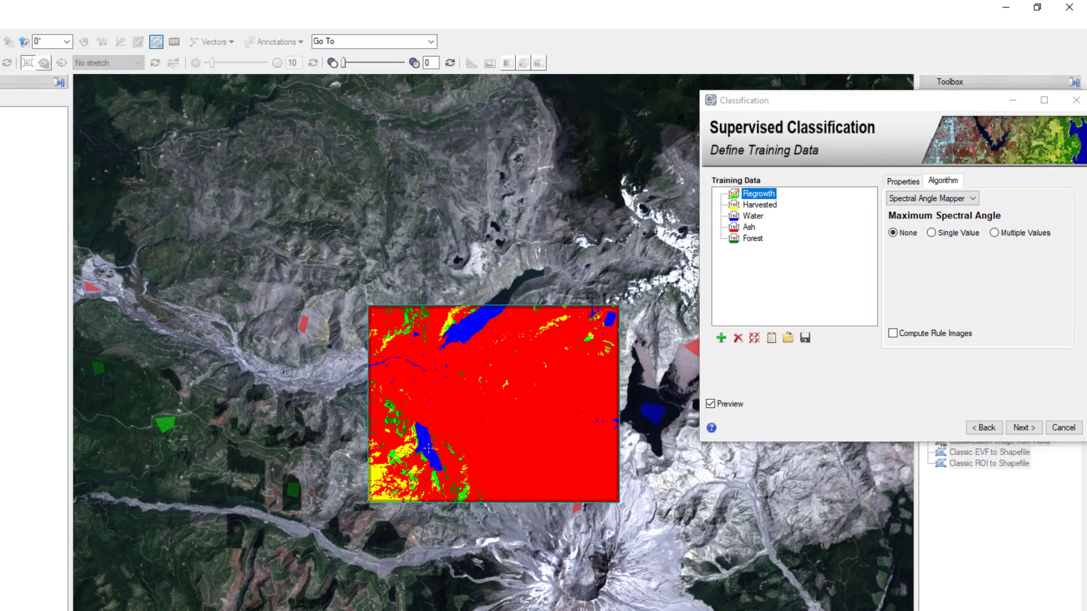
drag(369, 502, 341, 525)
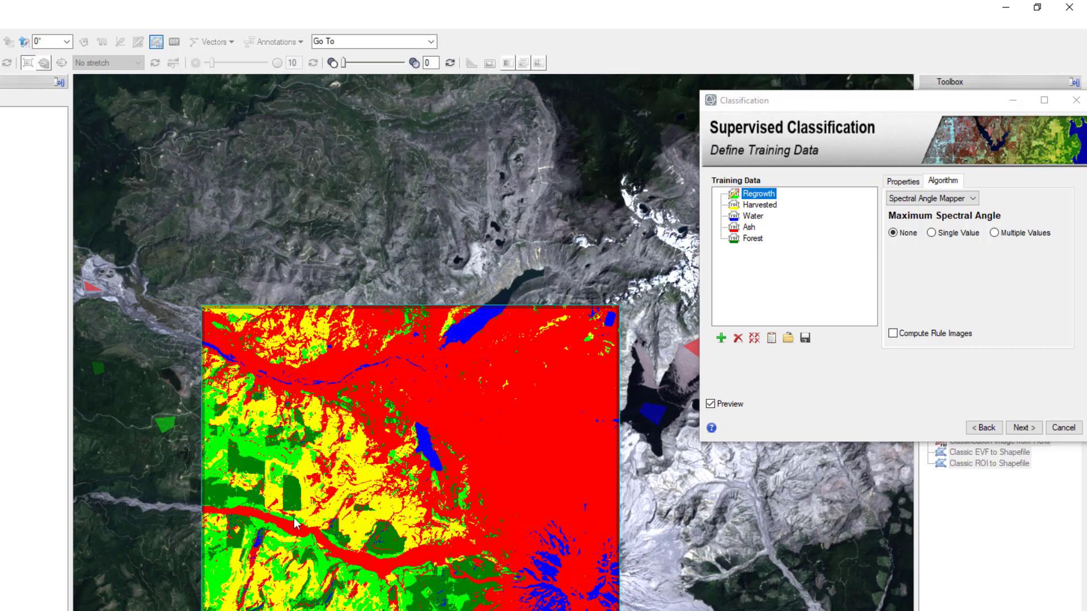
drag(466, 336, 426, 437)
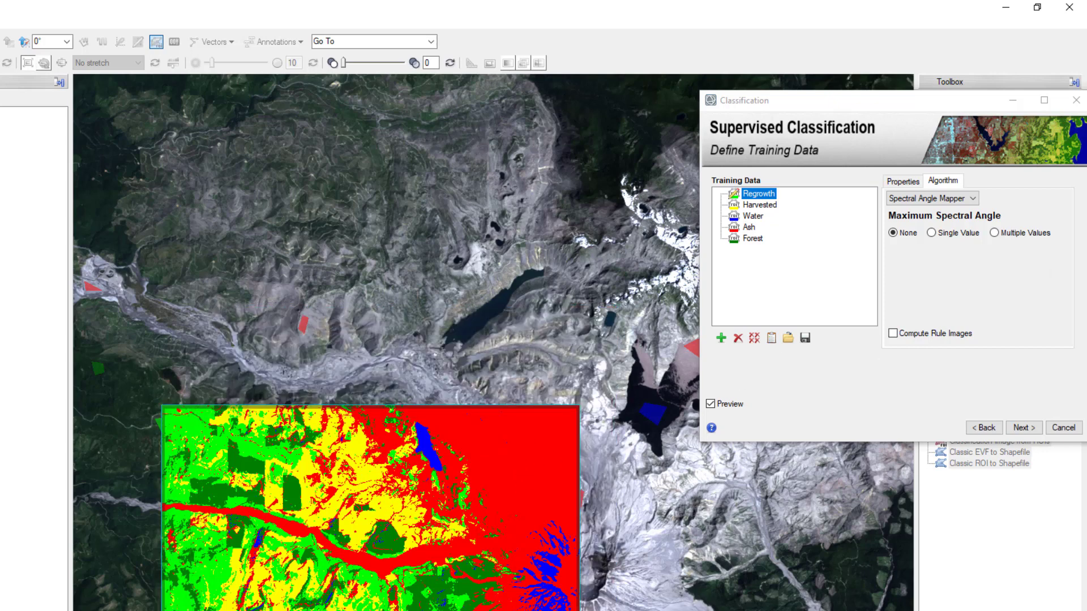
Step: Run the supervised classification without the preview and refine it with smoothing kernel size 3 and aggregate minimum size 9
click(710, 404)
click(1024, 428)
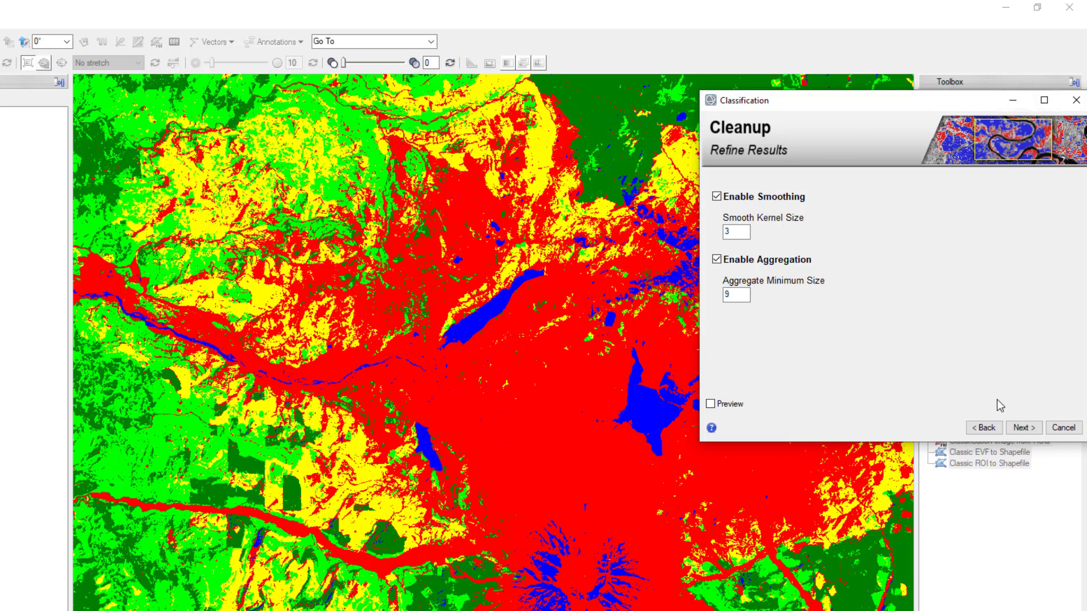
click(712, 404)
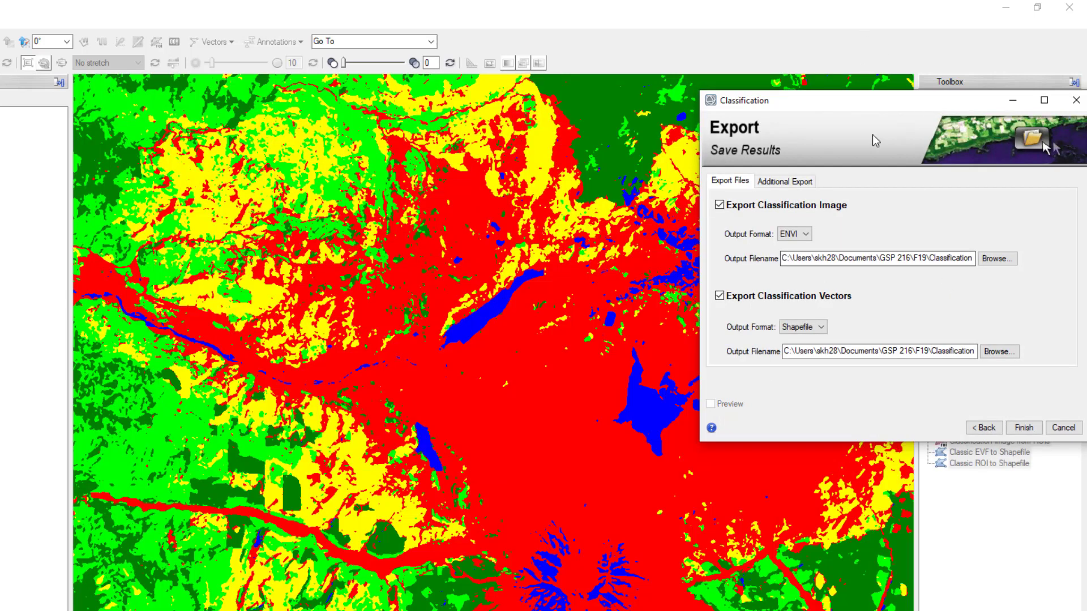
Step: Export only the classification image in ENVI format as MtStHelens1984_class.dat, without classification vectors or statistics, and finish the workflow
click(719, 296)
click(803, 181)
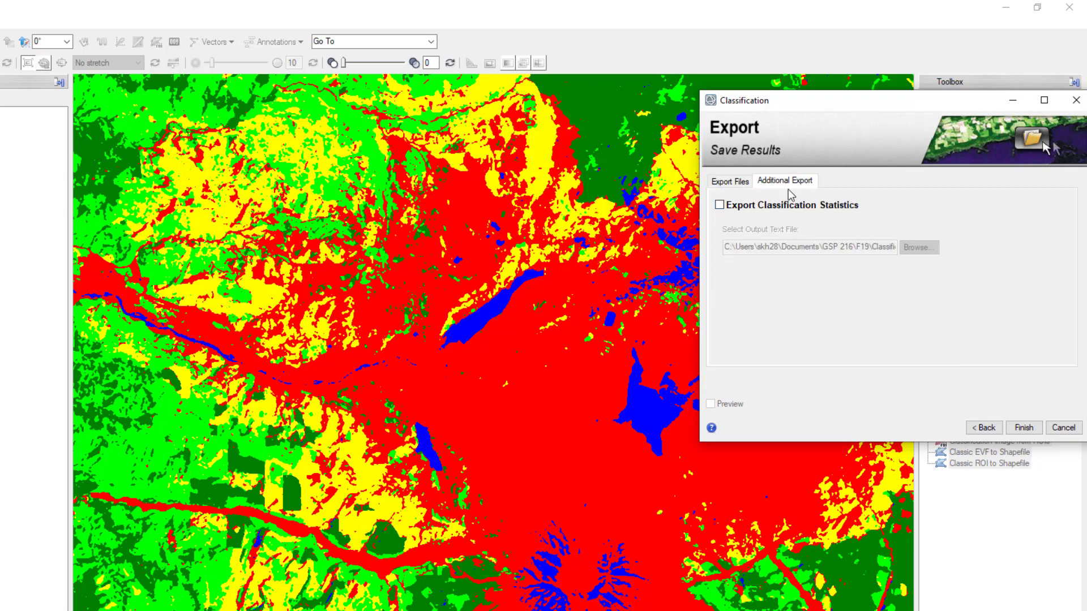
click(731, 182)
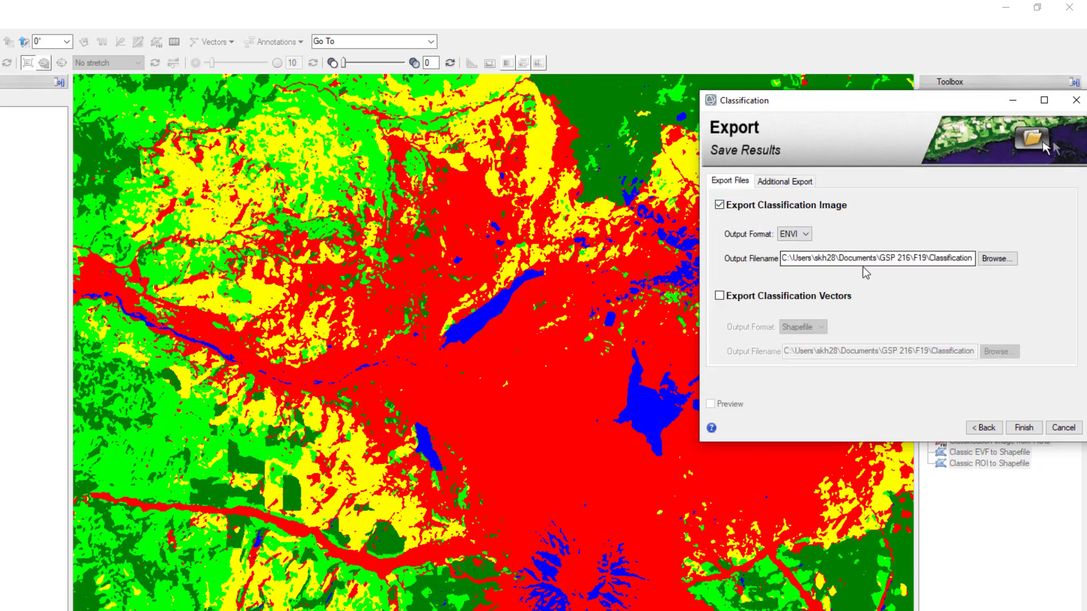
triple_click(906, 261)
key(ctrl+v)
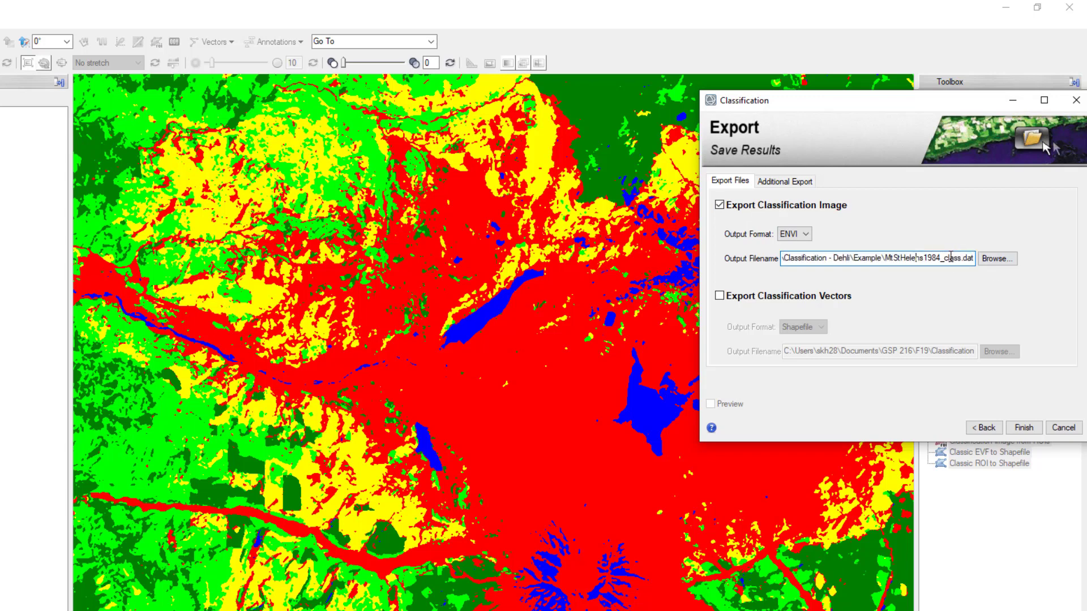
click(1023, 428)
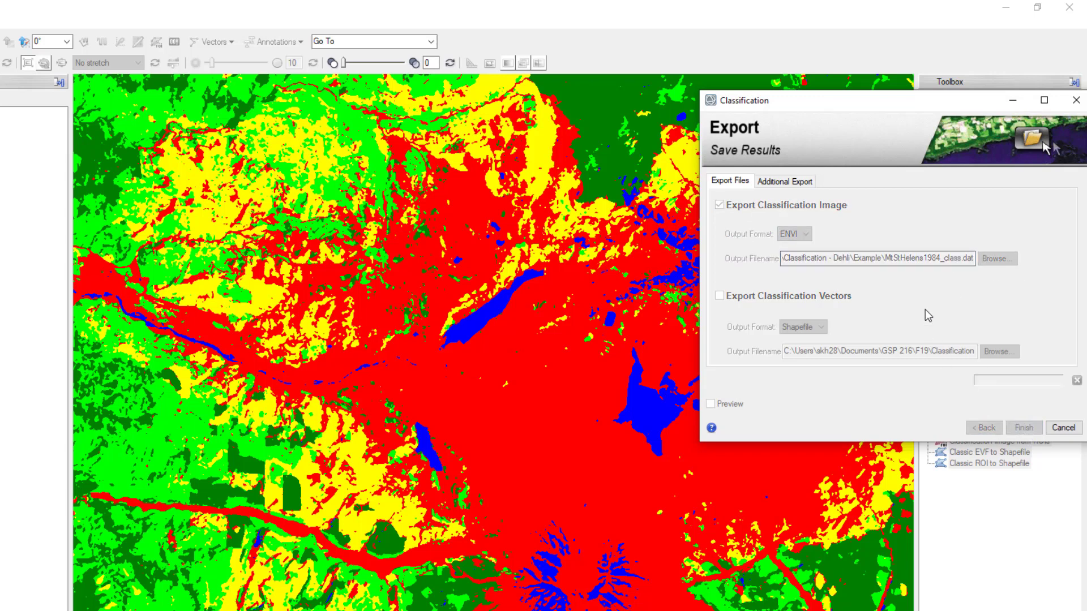